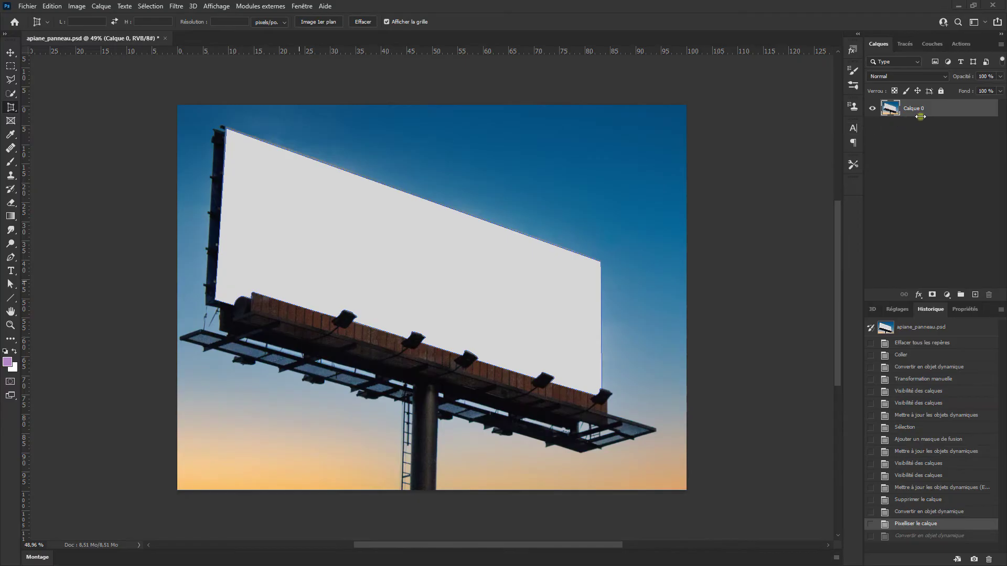
Convert Calque 0 to a smart object and check whether the Vanishing Point filter is available.
right_click(945, 112)
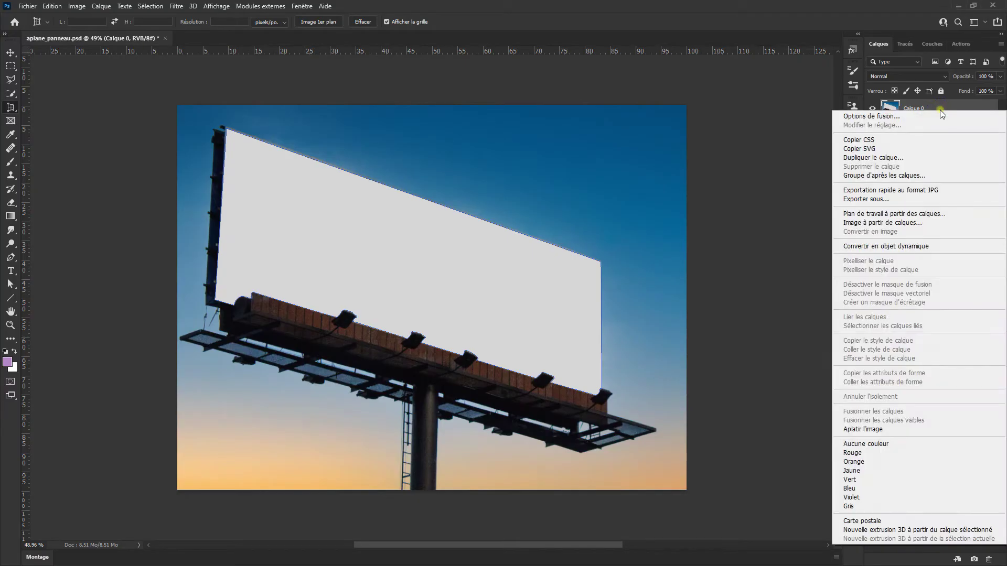
left_click(943, 246)
left_click(176, 6)
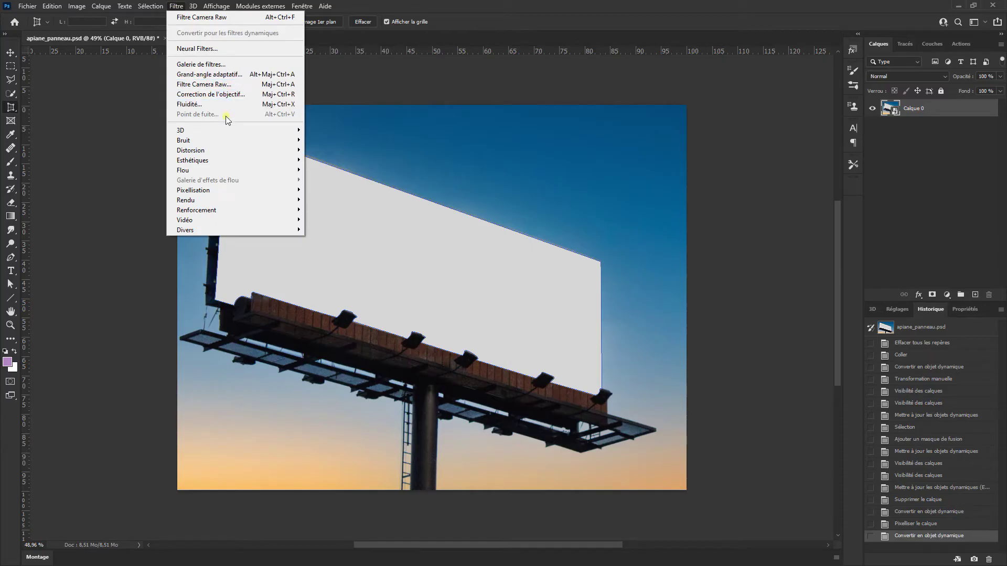
Rasterize the Calque 0 smart object and check the available filters again.
left_click(943, 109)
right_click(949, 111)
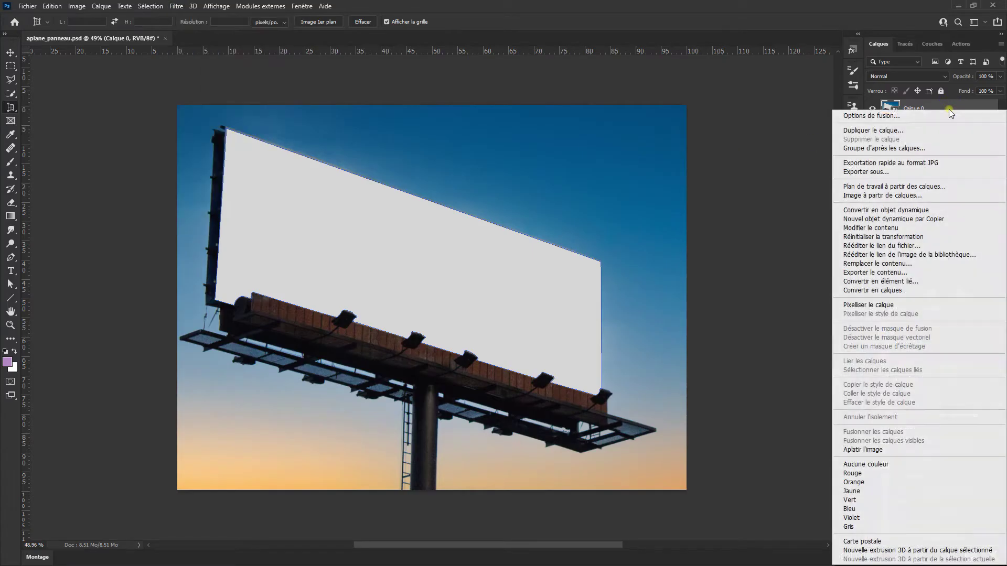
left_click(942, 307)
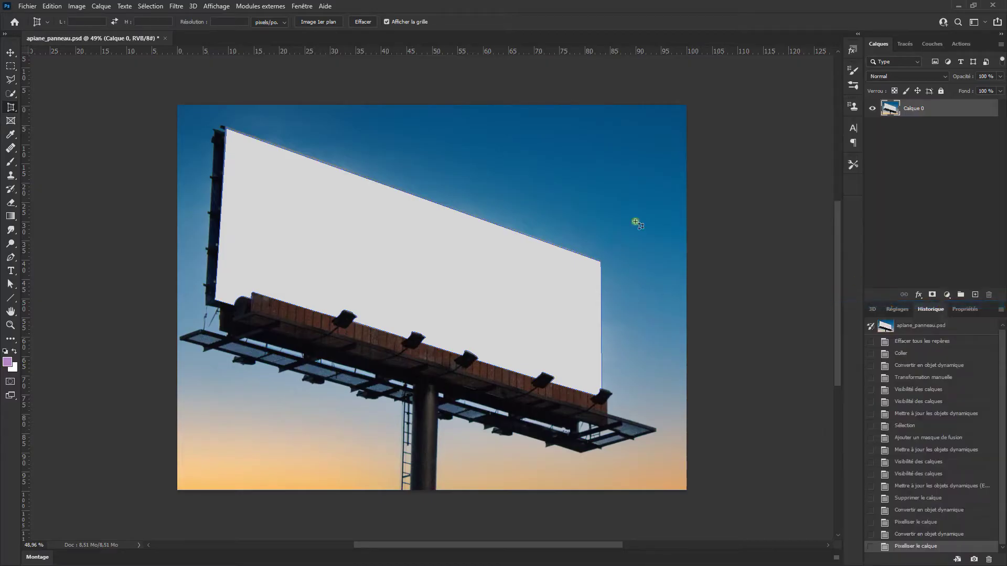
left_click(176, 7)
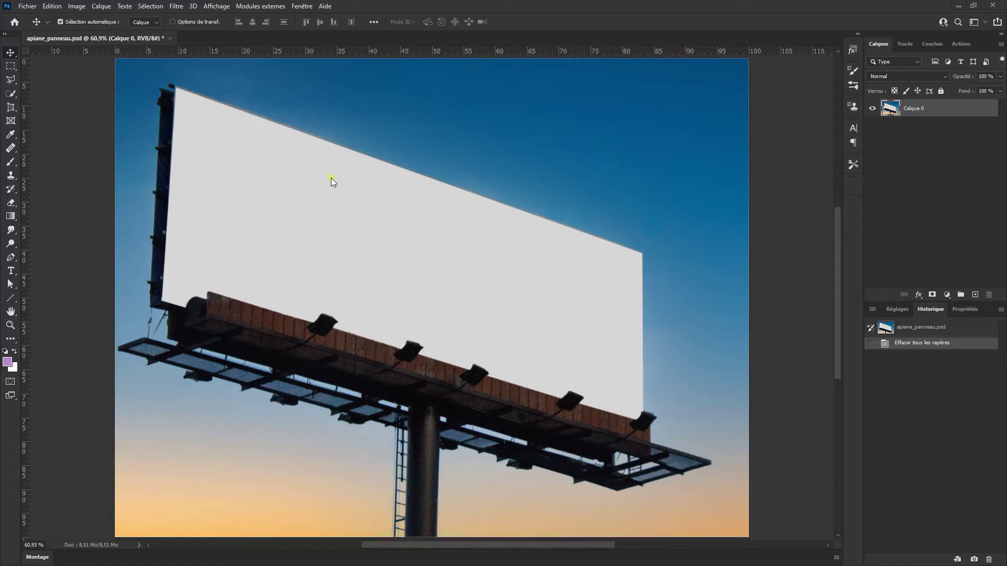
Outline the billboard's face with the Perspective Crop tool, placing one point on each of its four corners.
left_click(11, 107)
left_click(60, 116)
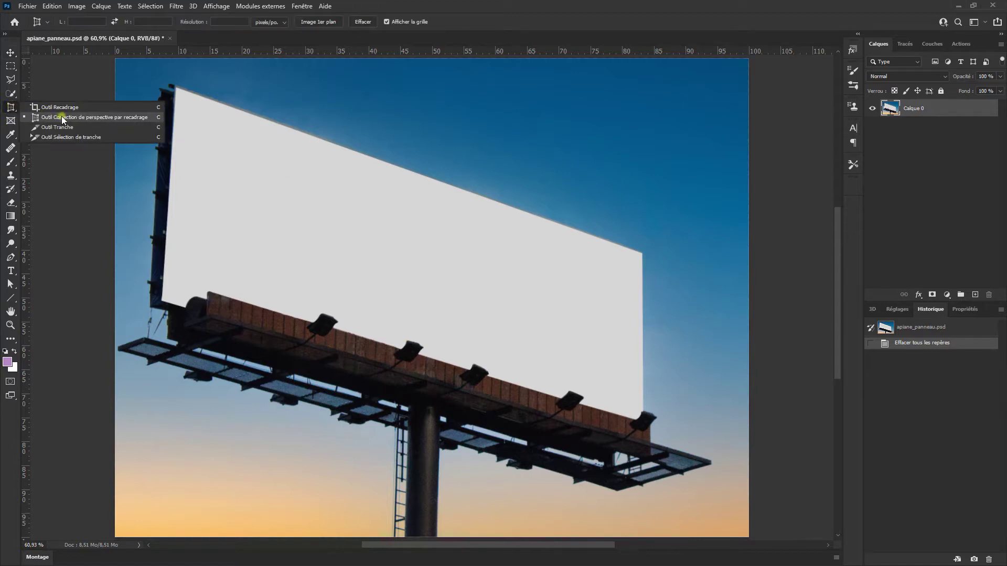
left_click(176, 87)
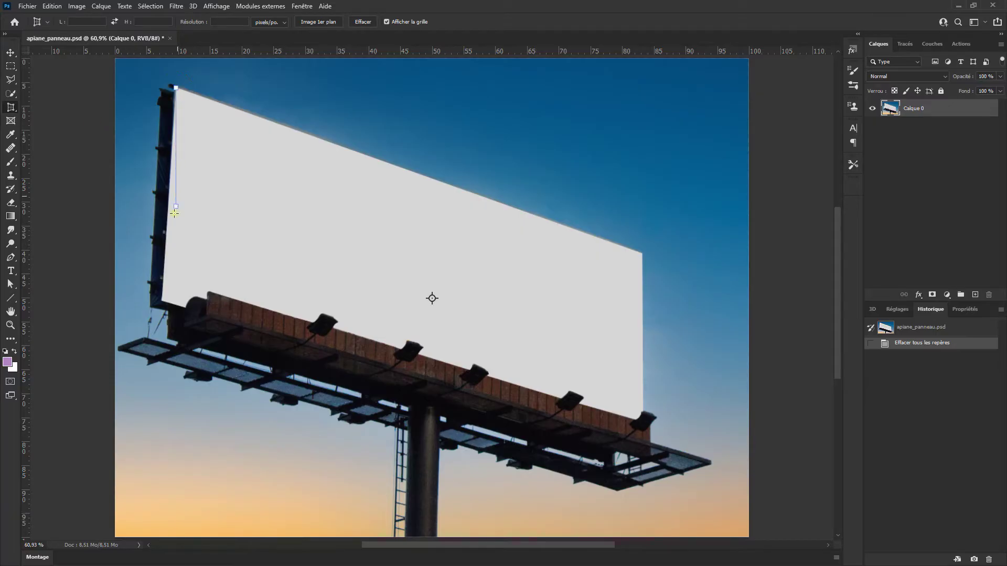
left_click(161, 302)
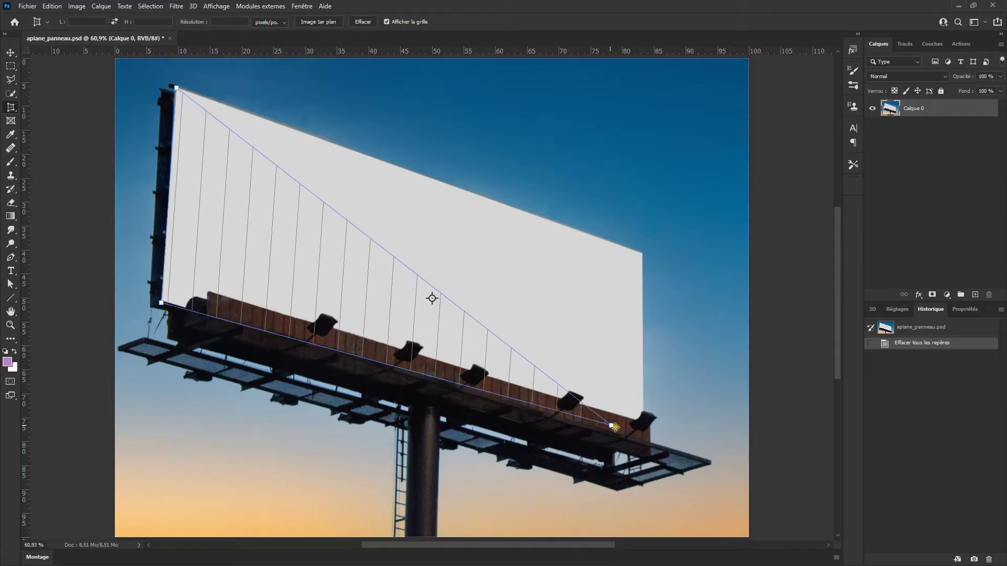
left_click(645, 434)
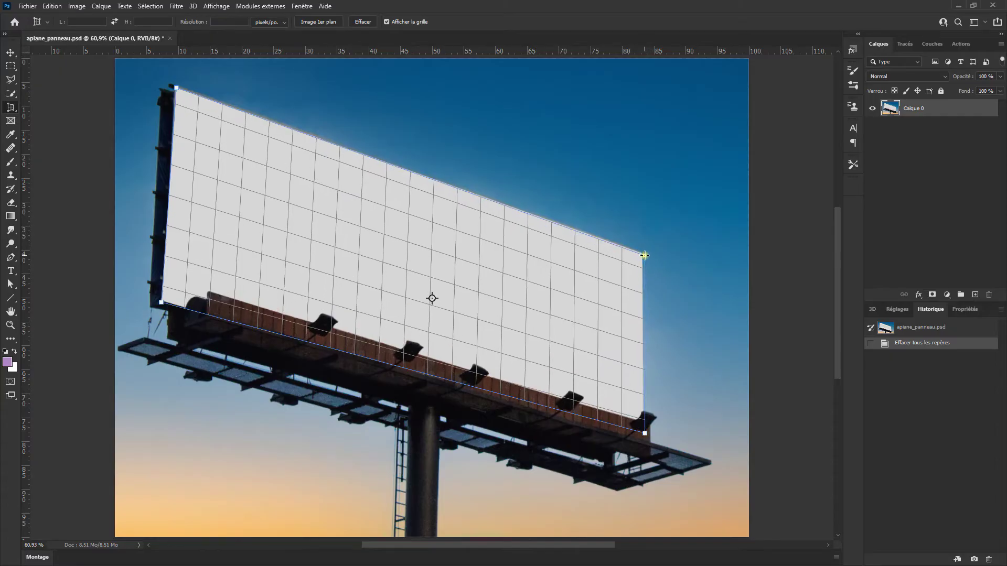
left_click(644, 253)
left_click(643, 253)
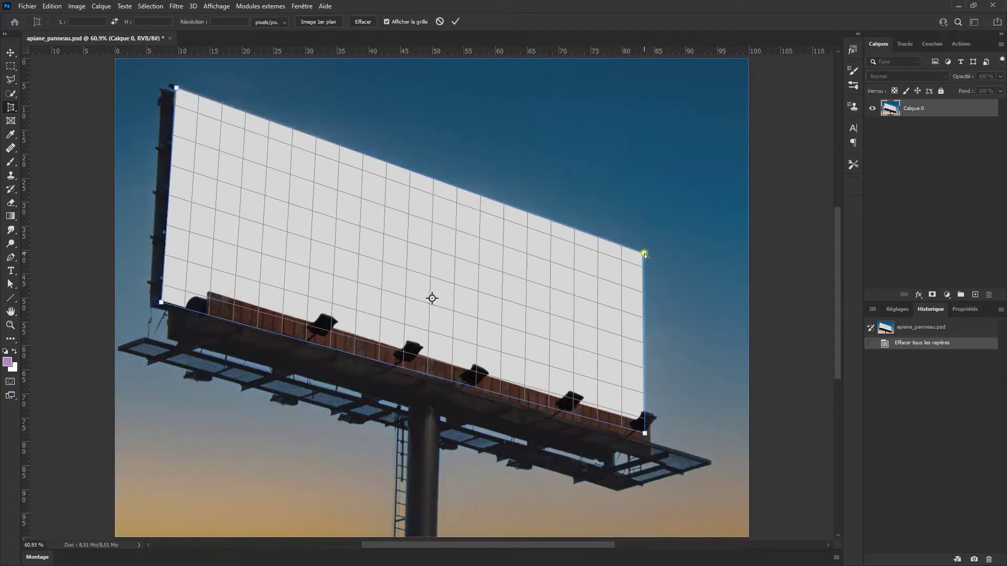
Show the Navigator and fine-tune the crop grid's two left corners to match the billboard's edges.
scroll(285, 104, "up", 6)
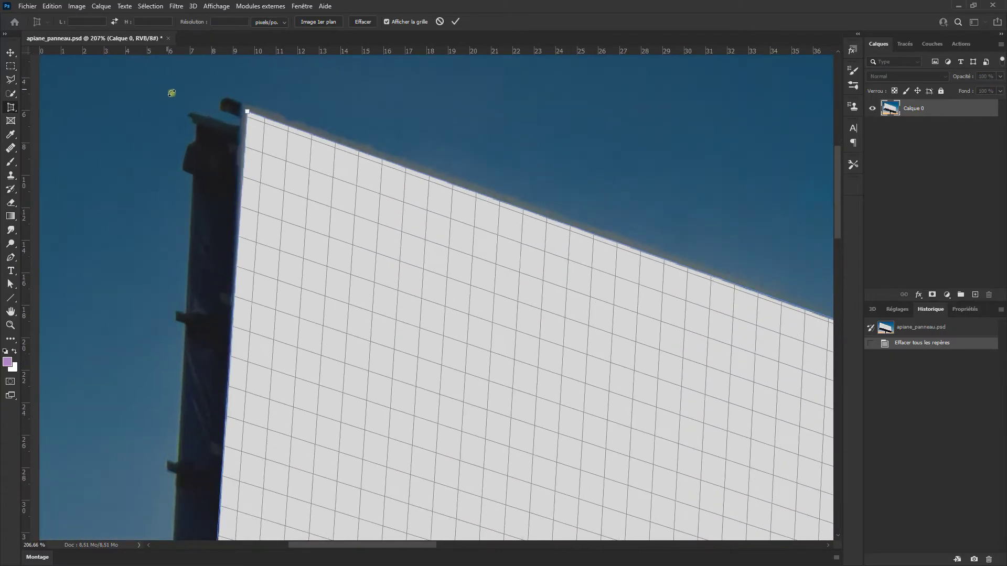
scroll(252, 197, "up", 3)
left_click_drag(296, 183, 291, 171)
left_click(301, 6)
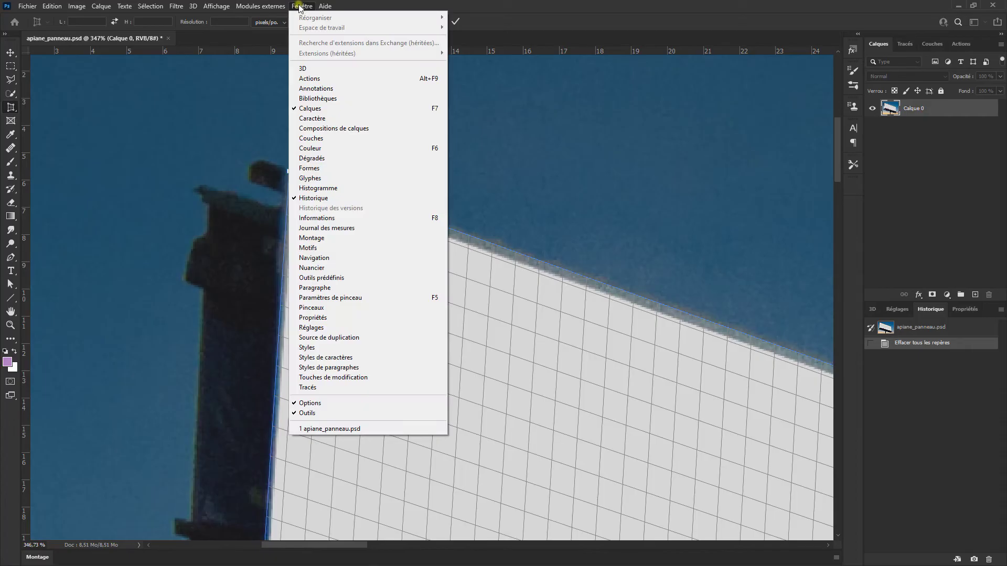
left_click(375, 261)
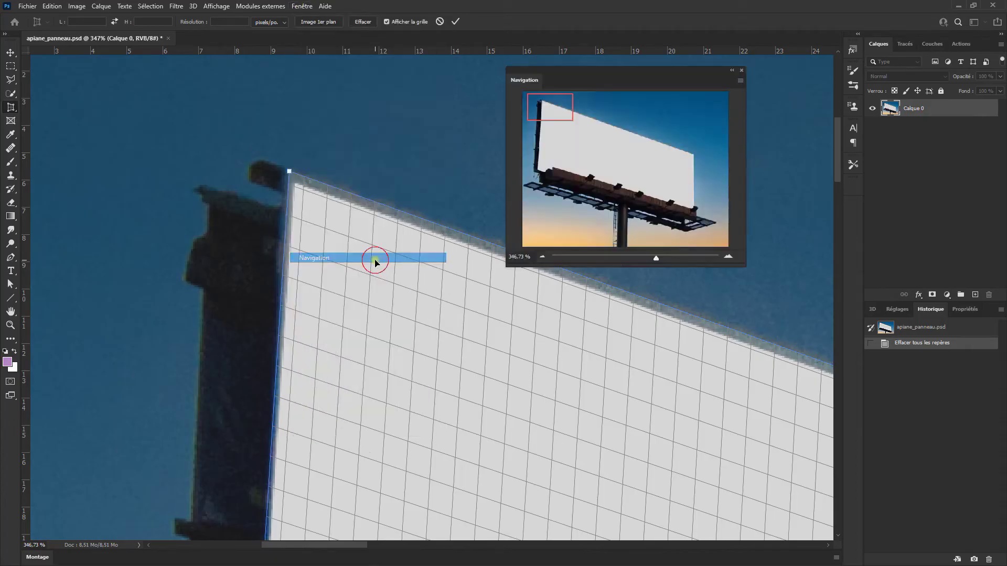
left_click_drag(539, 113, 535, 177)
left_click_drag(281, 297, 283, 288)
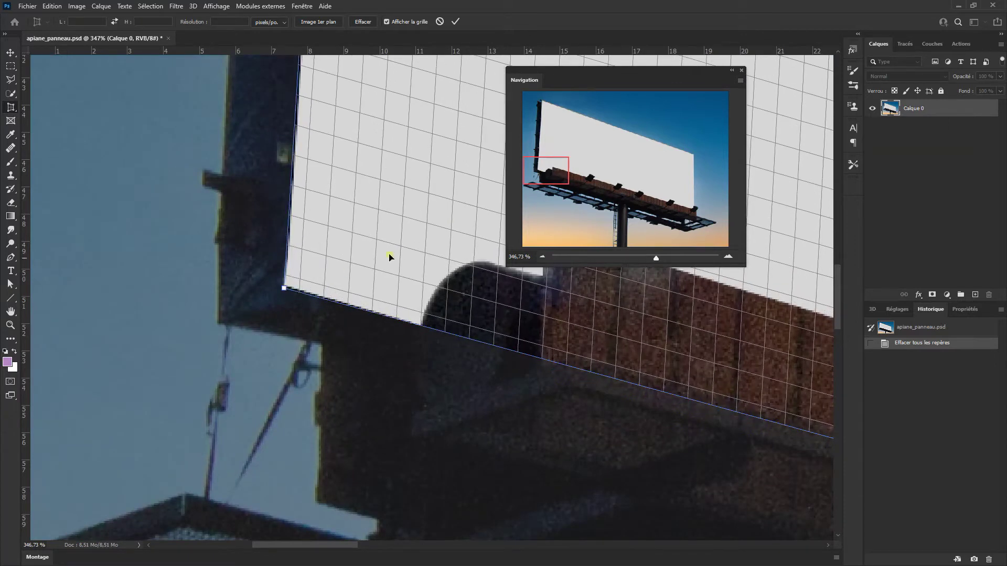
Fine-tune the crop grid's two right corners on the billboard, then apply the perspective crop and close the Navigator.
left_click_drag(535, 173, 674, 159)
left_click_drag(608, 80, 715, 71)
left_click_drag(586, 252, 580, 250)
left_click_drag(788, 160, 794, 198)
left_click_drag(544, 464, 535, 461)
scroll(512, 450, "down", 3)
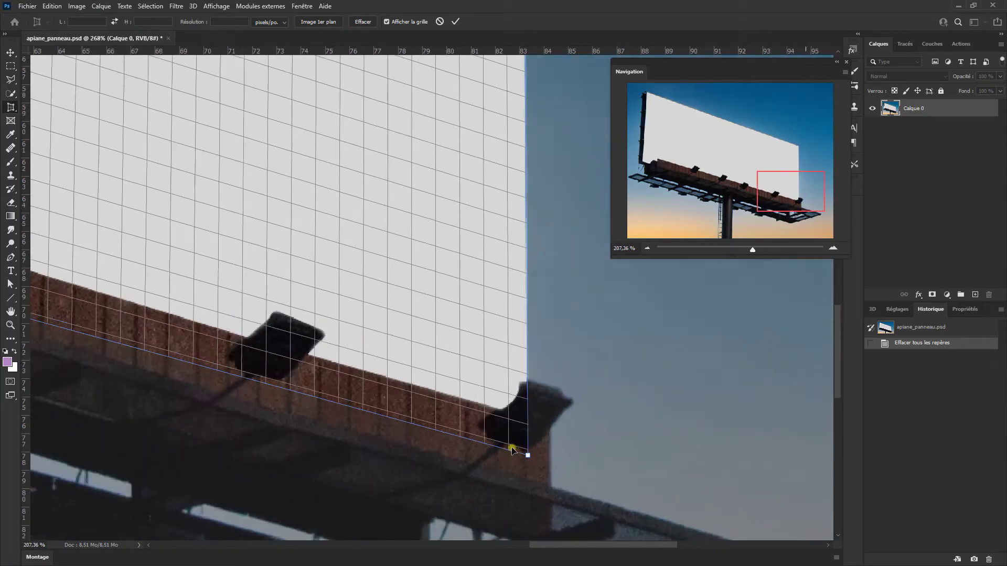
scroll(512, 449, "down", 5)
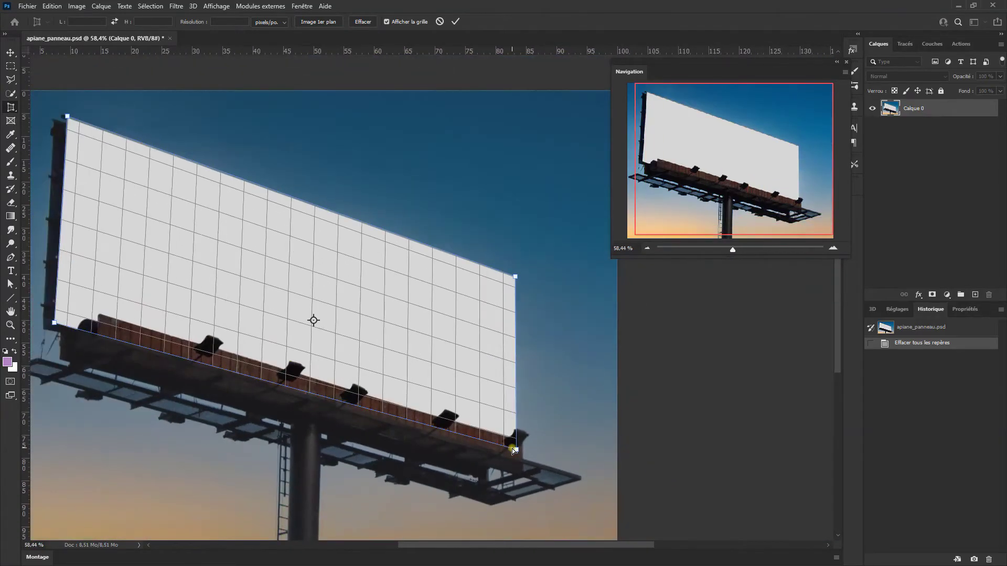
scroll(512, 449, "down", 1)
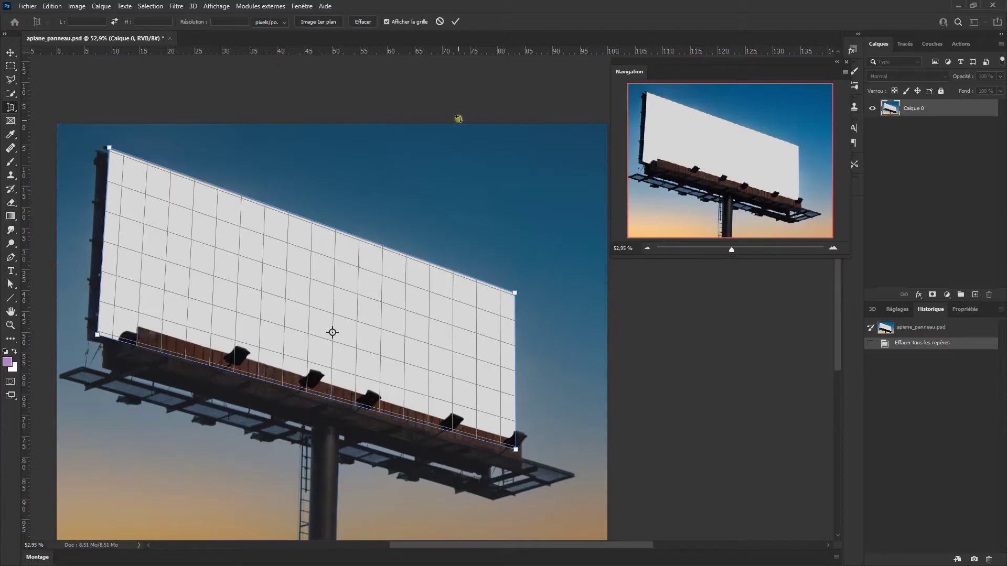
left_click(454, 22)
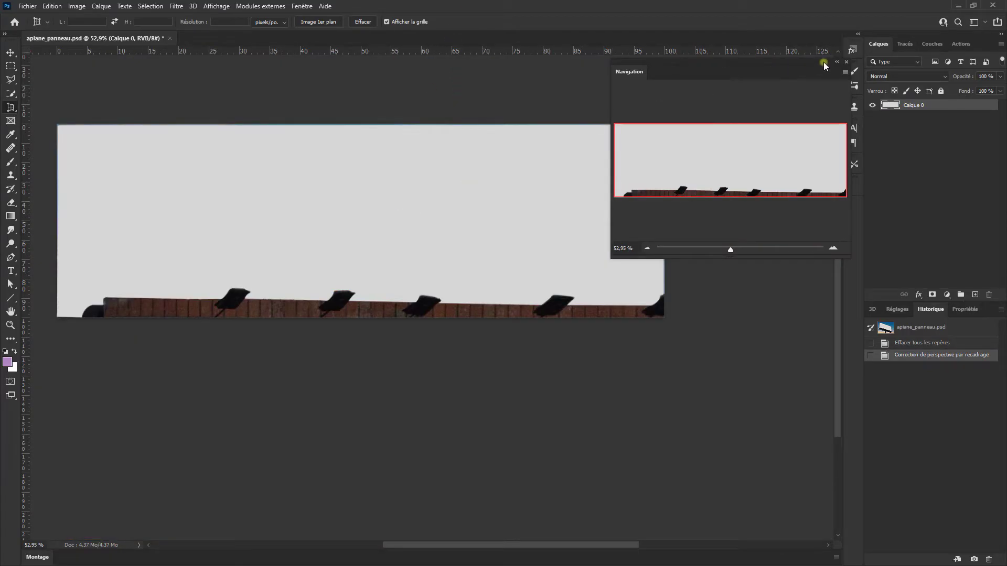
left_click(845, 62)
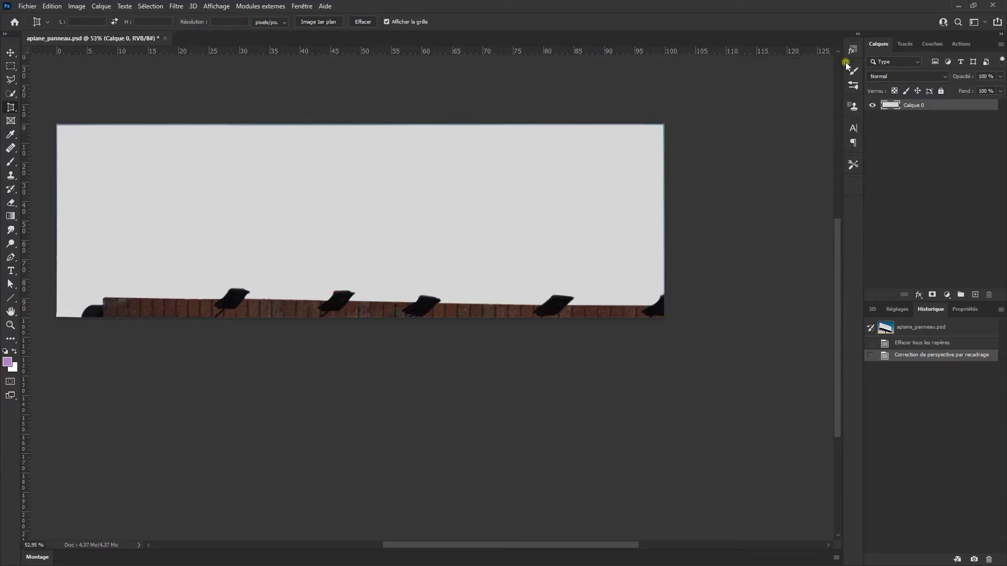
Select all pixels of the flattened billboard layer Calque 0 and copy them.
right_click(893, 108)
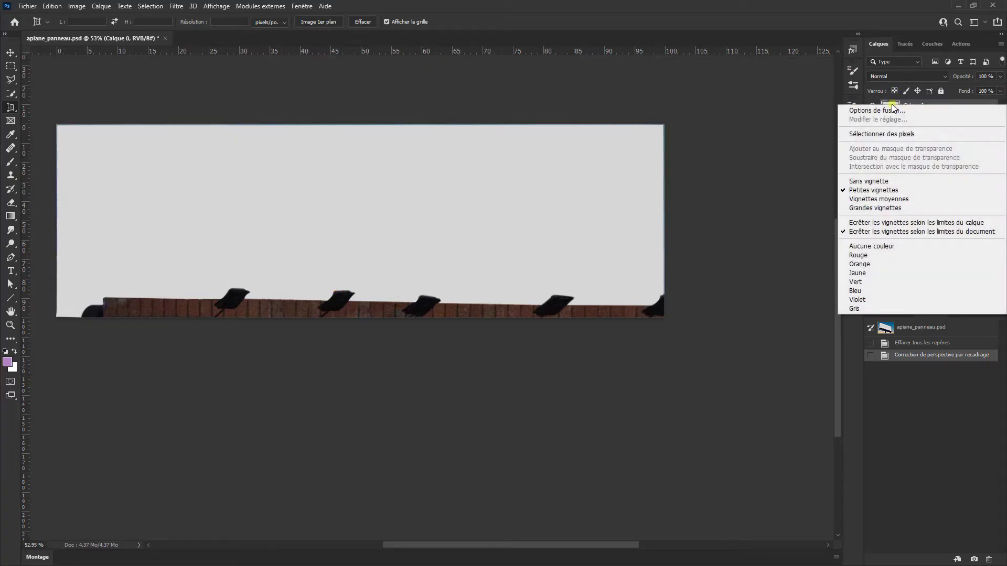
left_click(920, 131)
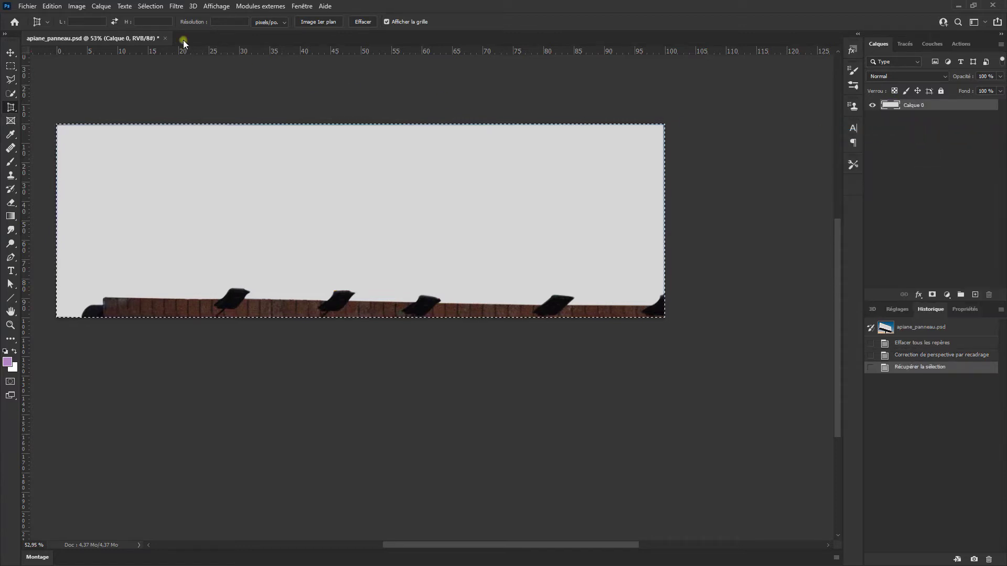
left_click(52, 8)
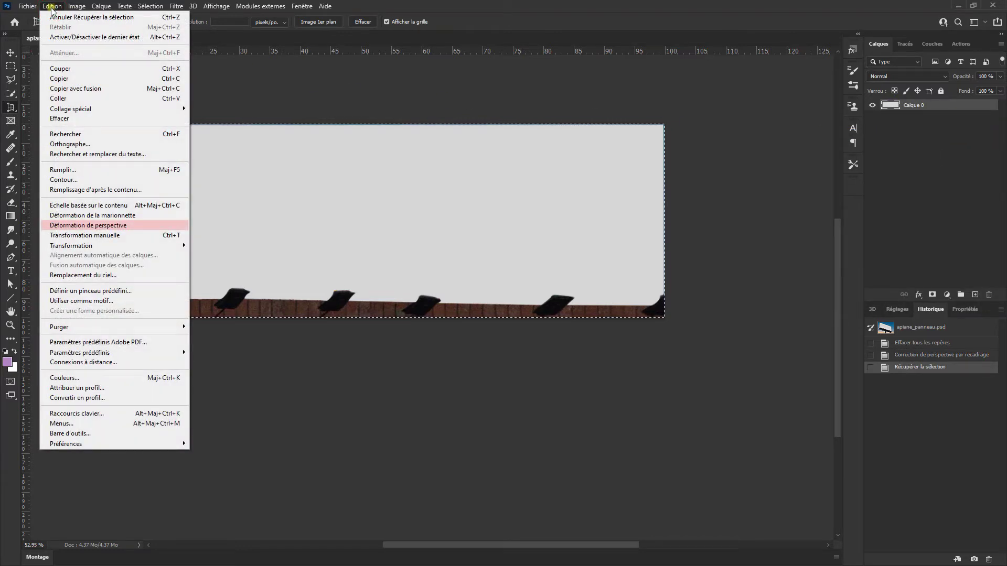
left_click(90, 79)
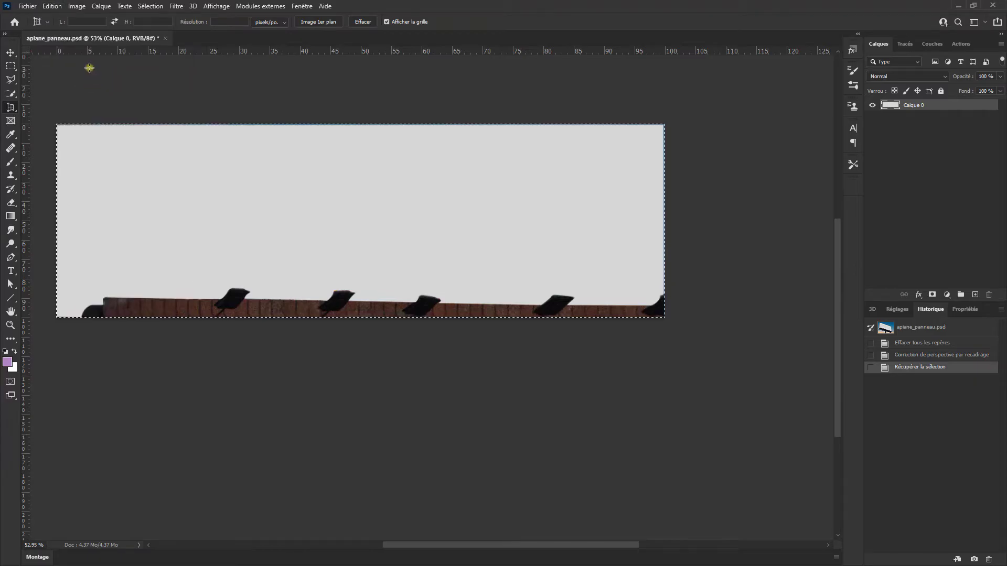
Undo the pixel selection and the perspective crop, and fit the original photo to the screen.
left_click(53, 8)
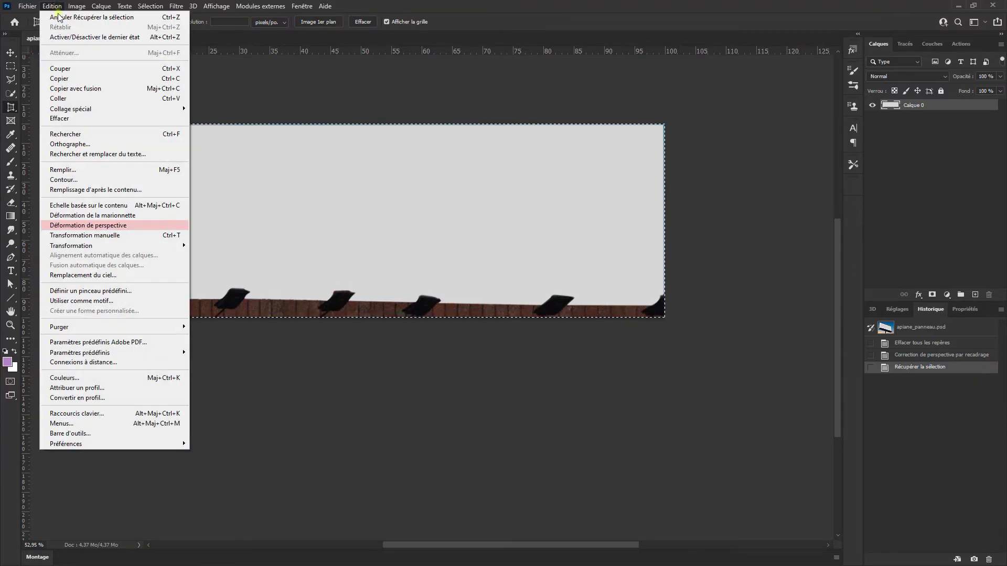
left_click(59, 17)
left_click(54, 8)
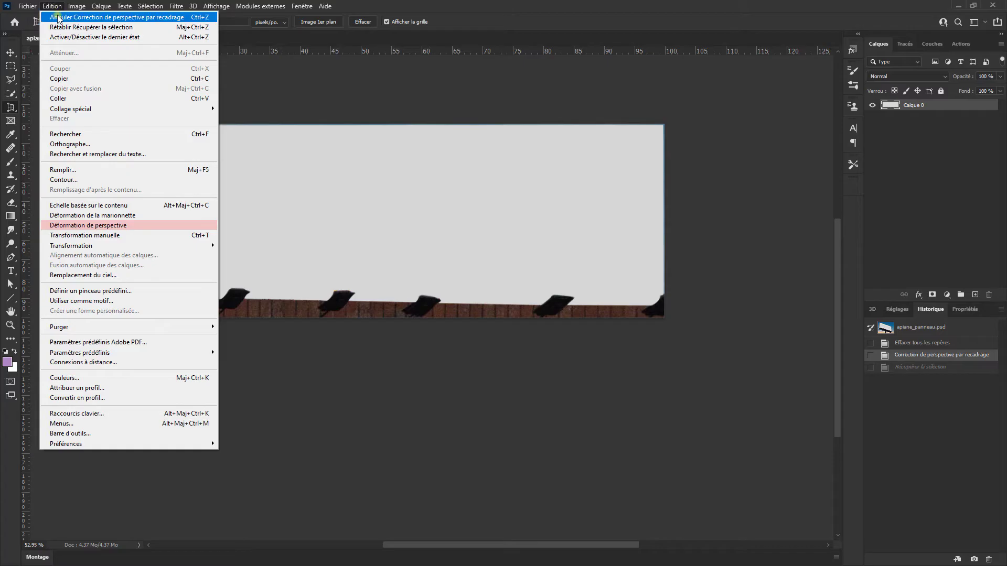
left_click(59, 17)
key("ctrl+0")
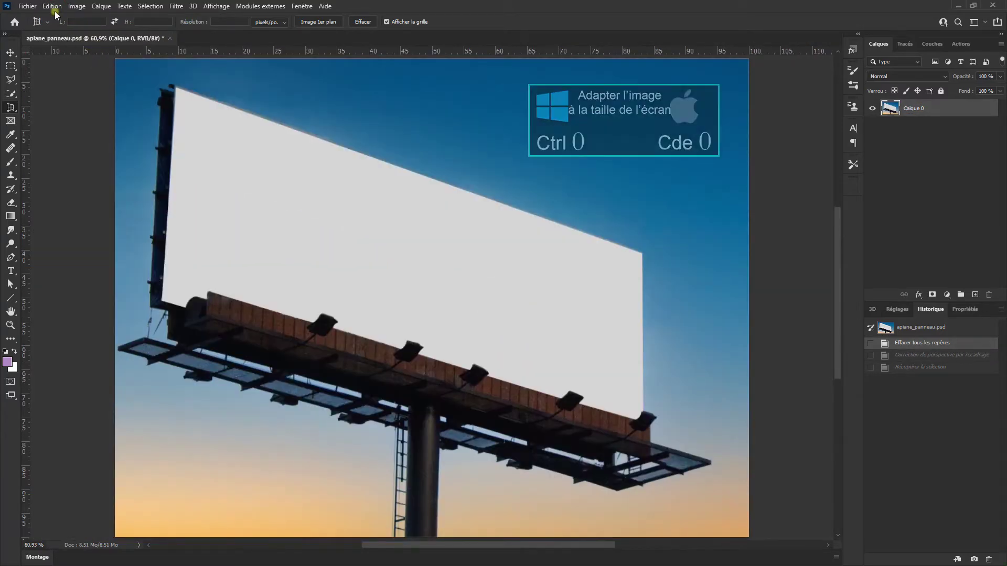
Paste the copied flat billboard as a new layer above the photo and convert it to a smart object.
left_click(52, 6)
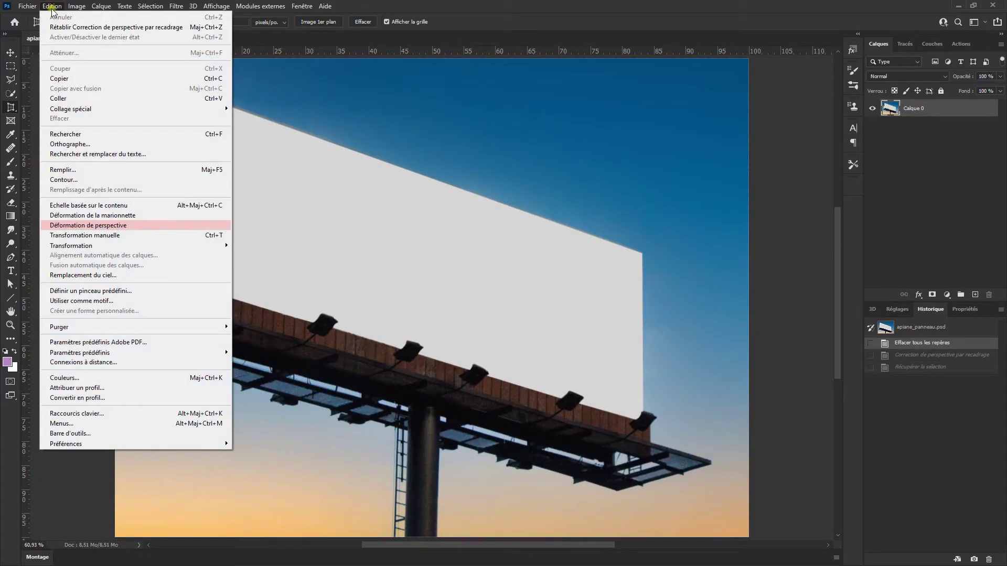
left_click(96, 98)
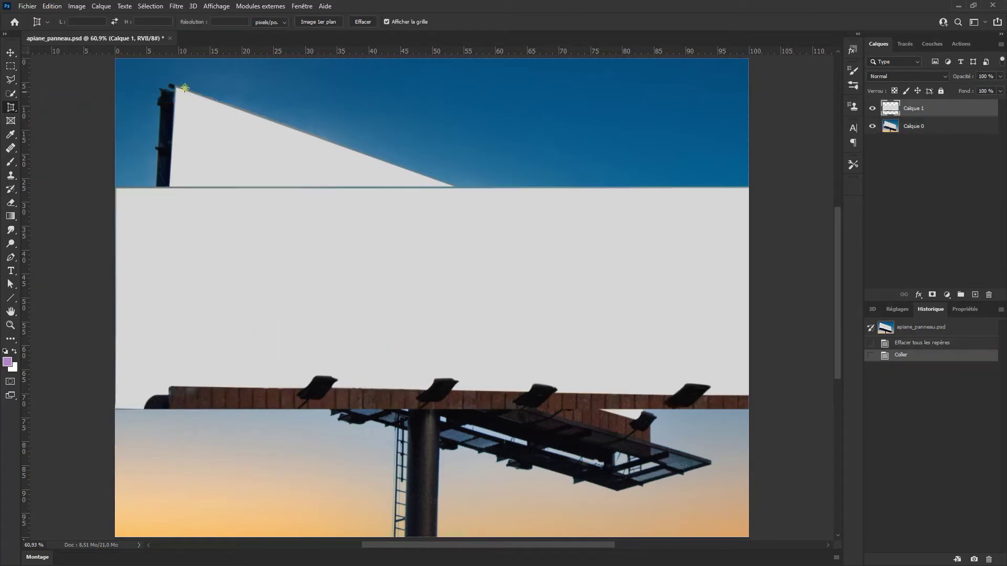
right_click(953, 108)
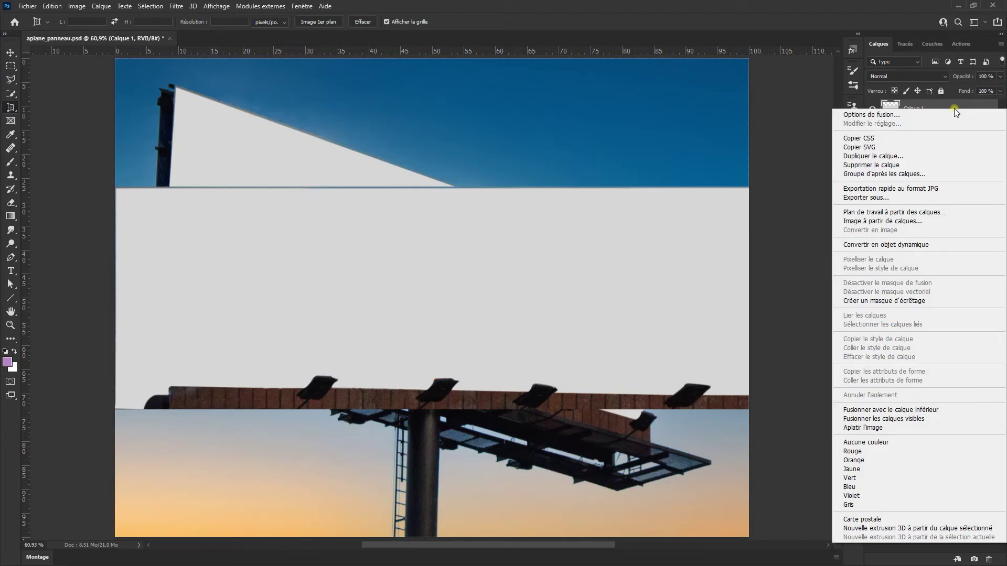
left_click(977, 244)
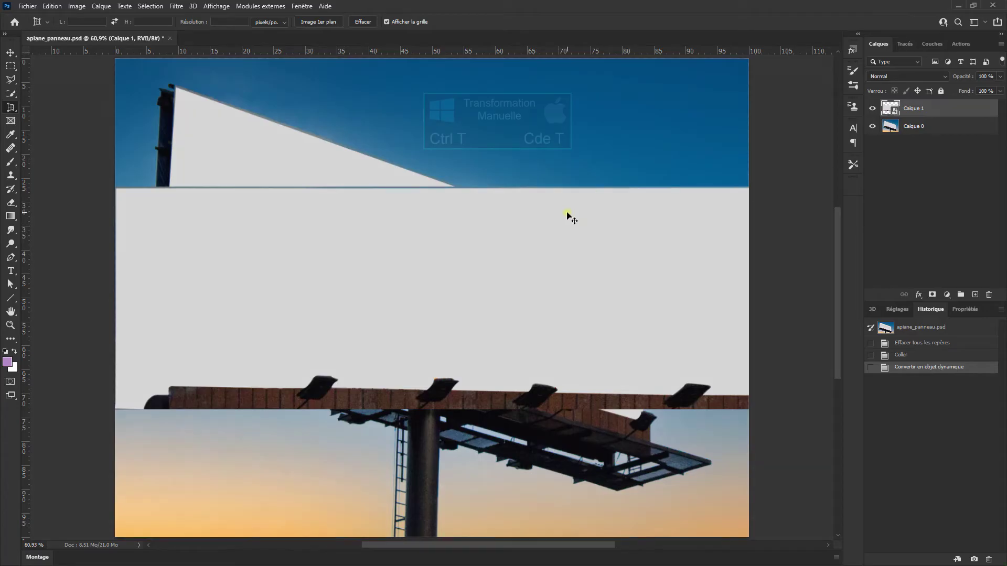
Start a free transform on Calque 1, move it onto the billboard and pin its upper-left corner to the panel's upper-left corner.
key("ctrl+t")
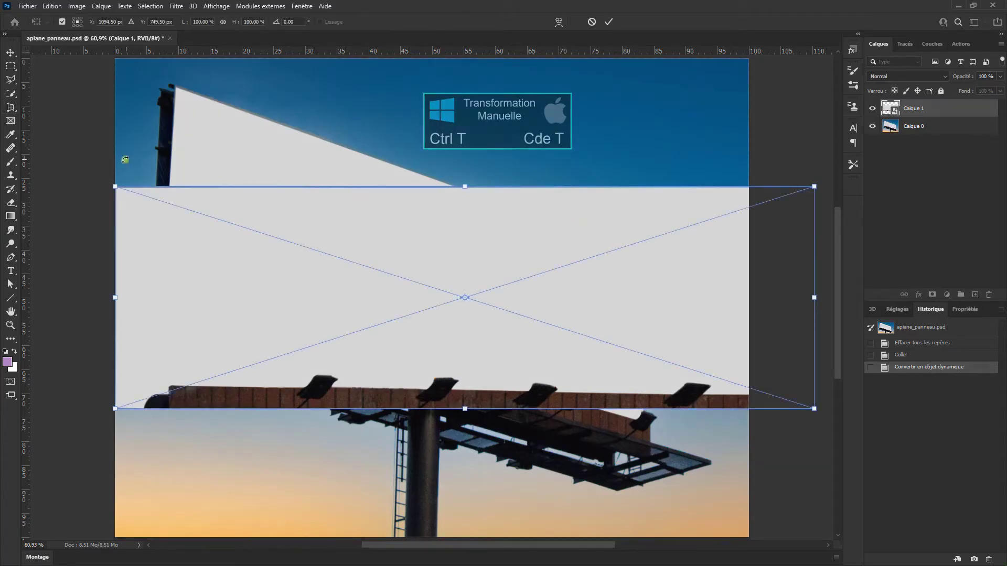
left_click_drag(155, 197, 213, 101)
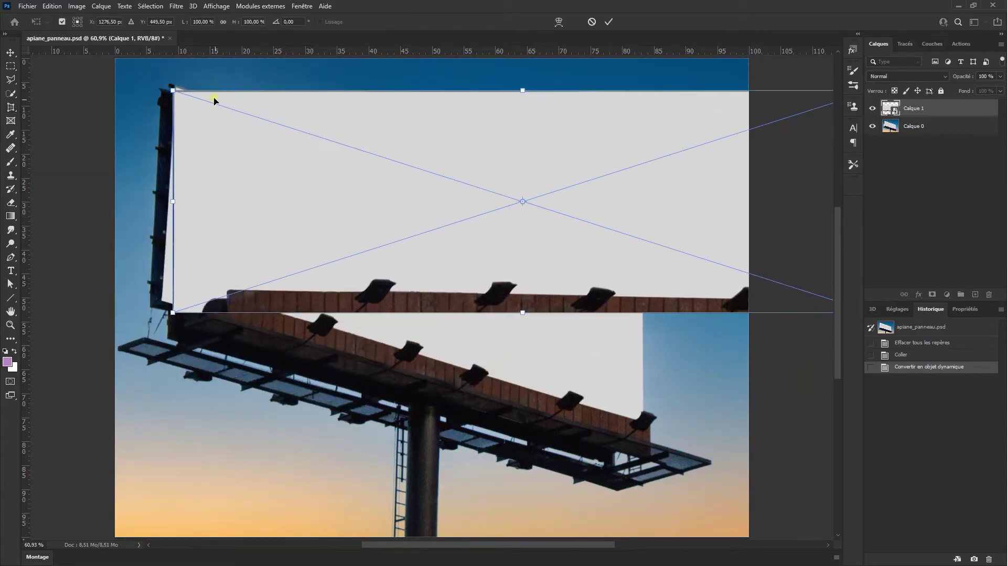
scroll(213, 101, "up", 10)
left_click_drag(244, 145, 316, 287)
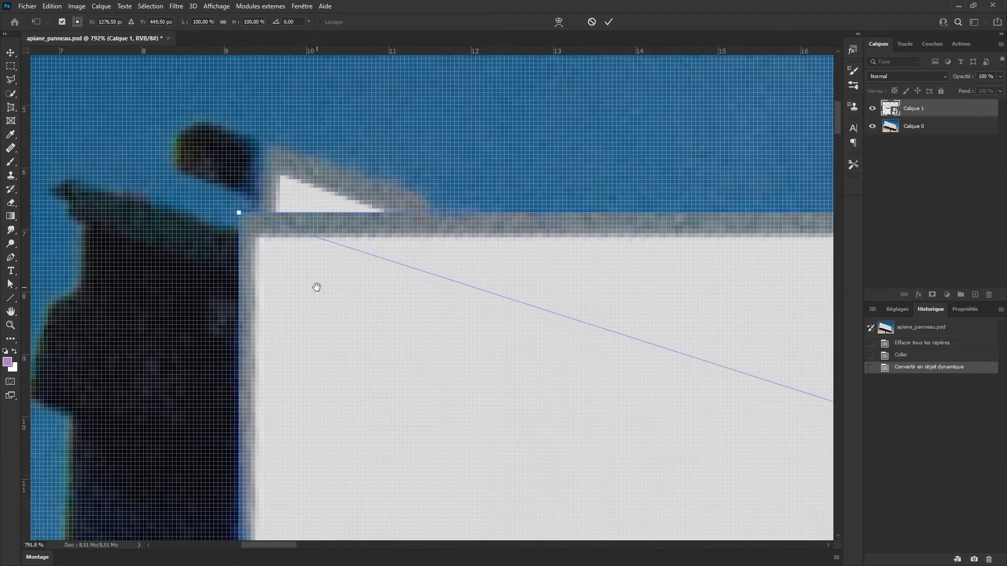
left_click_drag(243, 216, 271, 150)
Show the Navigator and distort Calque 1's lower-left corner onto the billboard panel's lower-left corner.
scroll(317, 292, "down", 5)
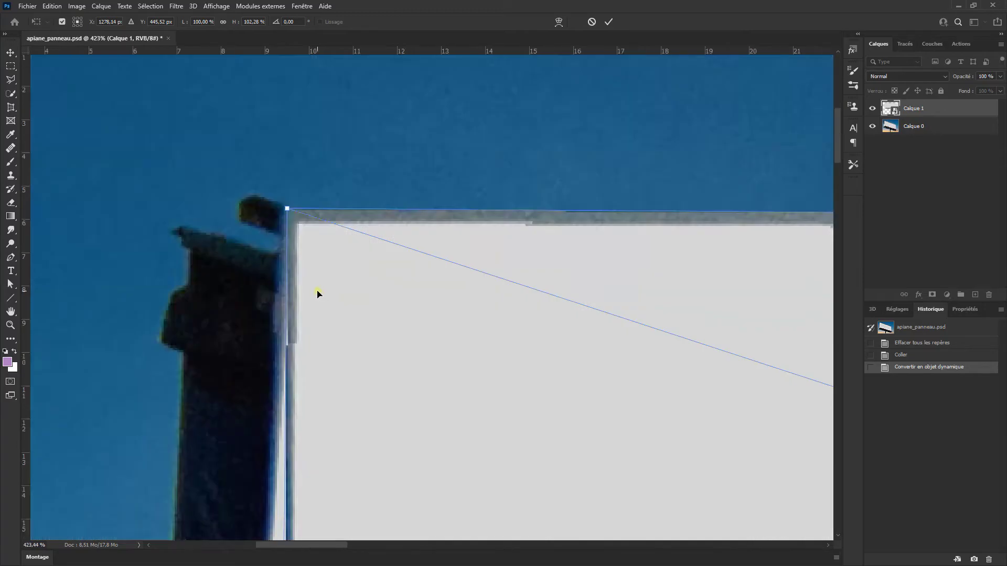
left_click_drag(341, 404, 362, 158)
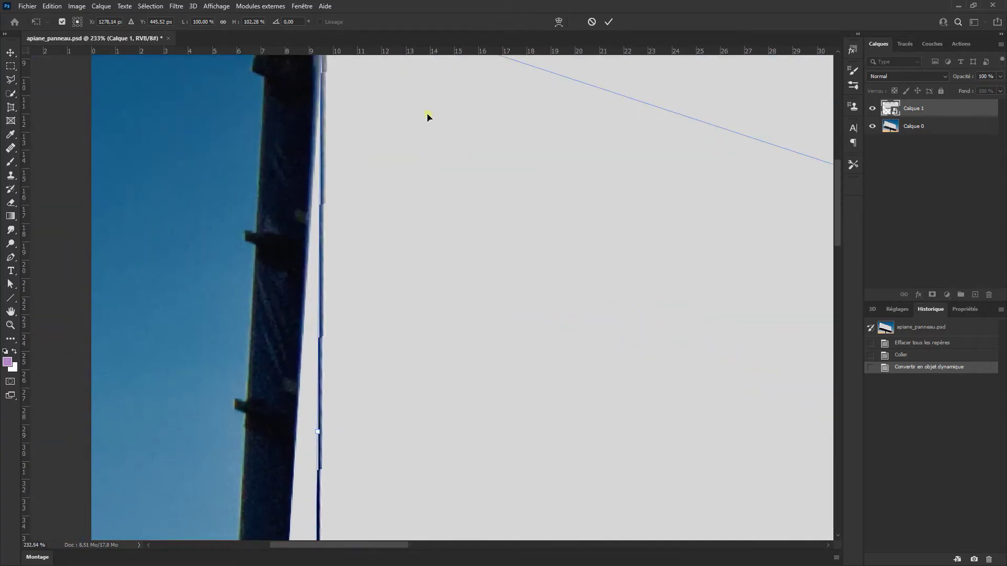
left_click(303, 7)
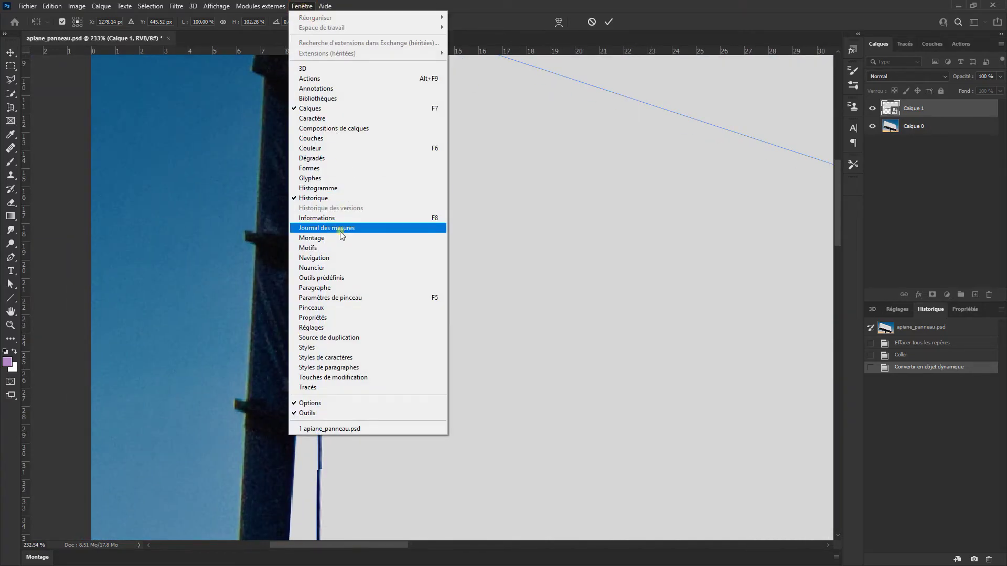
left_click(348, 257)
left_click_drag(662, 134, 654, 165)
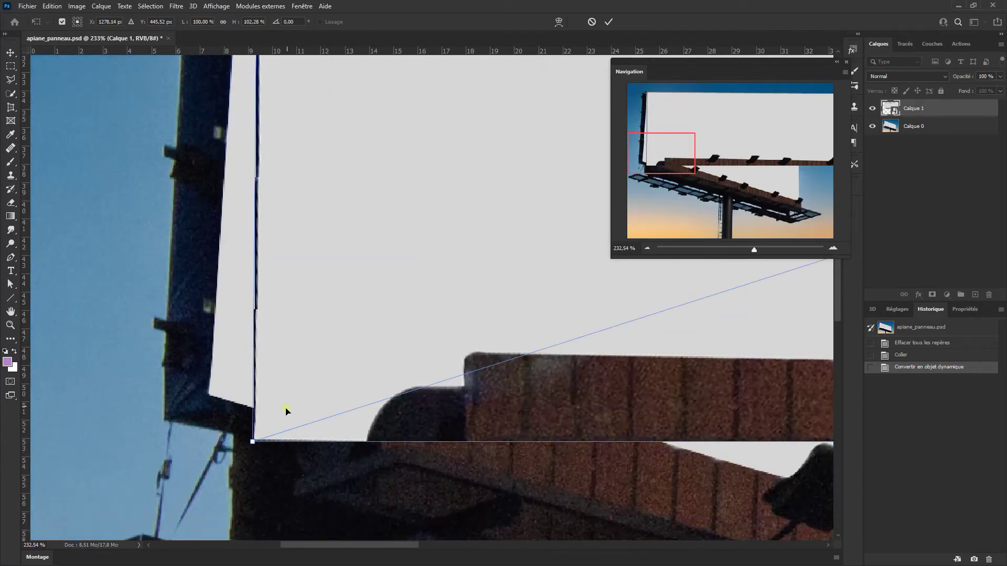
left_click_drag(254, 443, 208, 395)
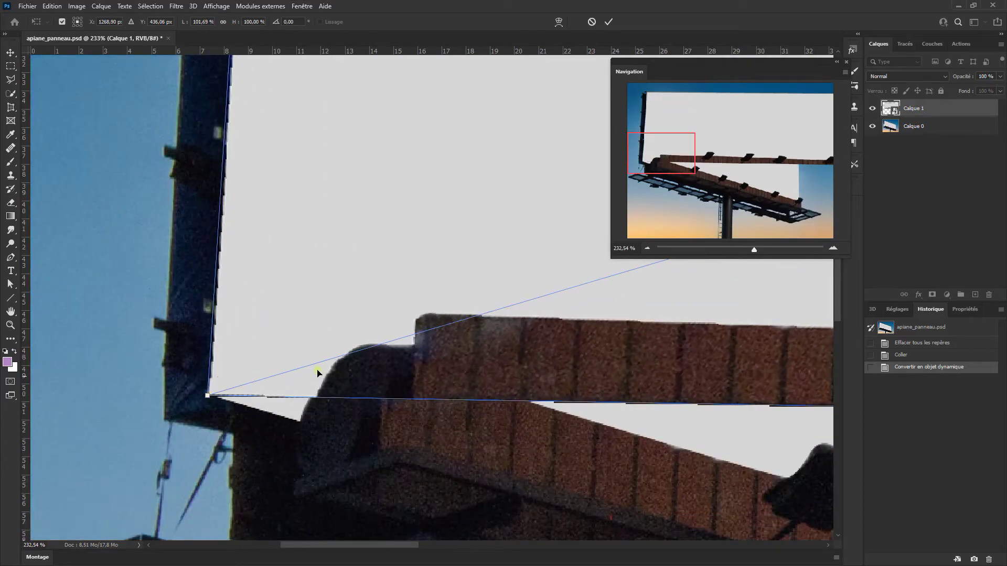
Distort Calque 1's lower-right corner onto the lower-right end of the billboard's brick ledge.
left_click_drag(662, 151, 797, 174)
scroll(457, 287, "down", 3)
left_click_drag(362, 329, 228, 370)
scroll(278, 347, "down", 2)
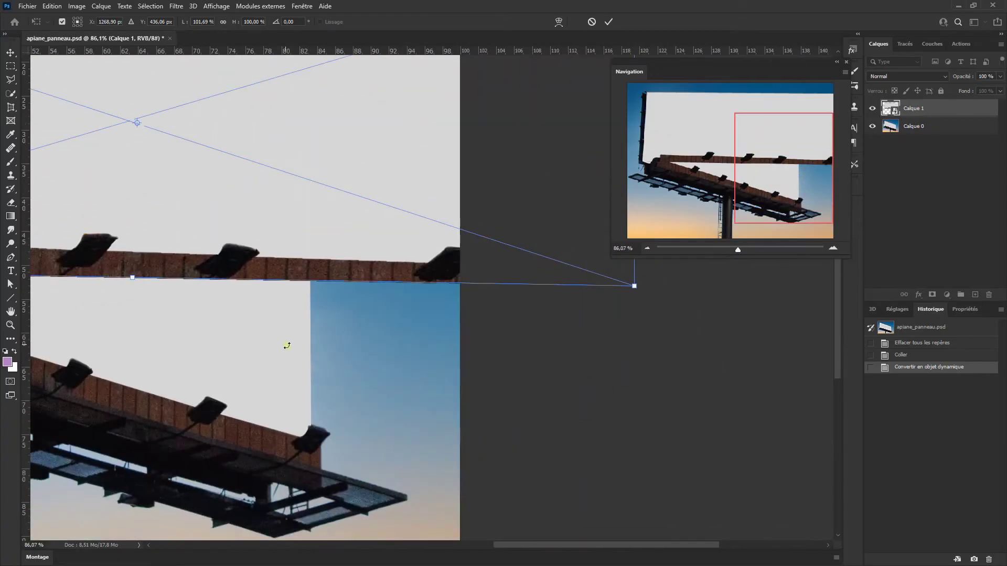
left_click_drag(633, 268, 318, 452)
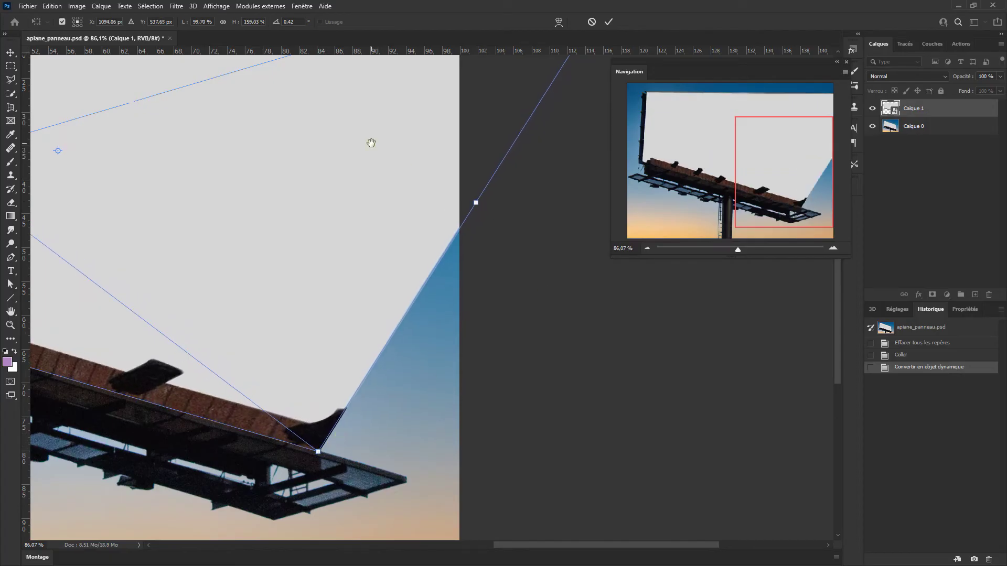
Distort Calque 1's upper-right corner onto the billboard panel's upper-right corner.
left_click(685, 165)
scroll(369, 272, "up", 1)
scroll(315, 314, "down", 2)
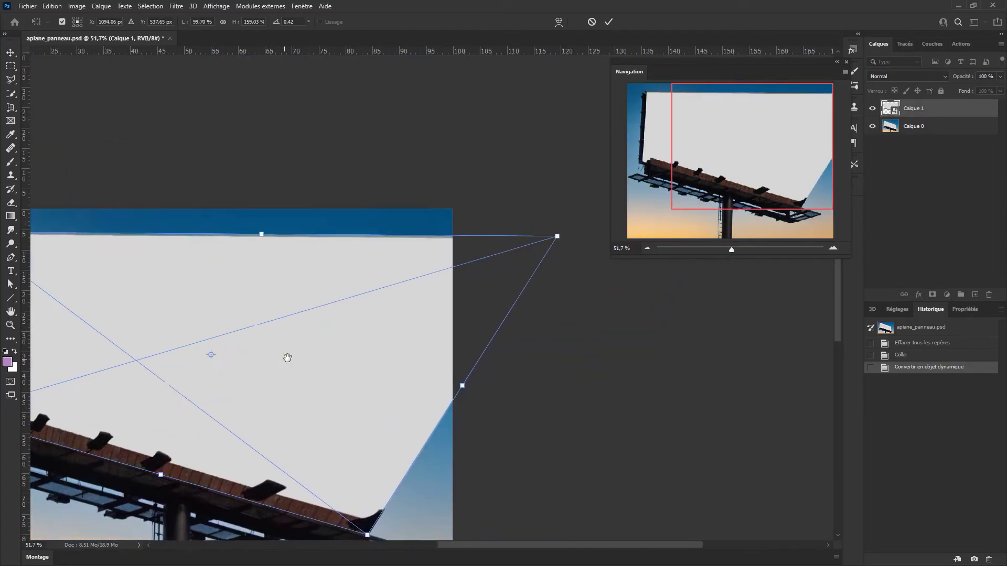
left_click_drag(550, 242, 363, 343)
Refine the position of Calque 1's lower-right corner at the last lamp so its edges line up with the photo.
scroll(361, 376, "up", 5)
left_click_drag(796, 149, 792, 207)
left_click_drag(477, 407, 439, 344)
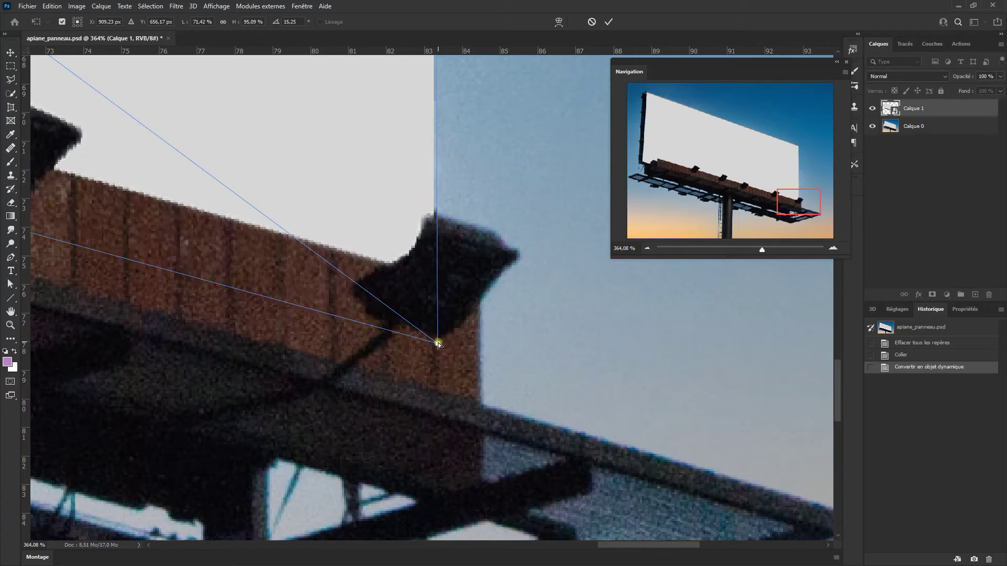
Close the Navigator, apply the transformation, and check the fitted Calque 1 by temporarily hiding Calque 0.
key("ctrl+0")
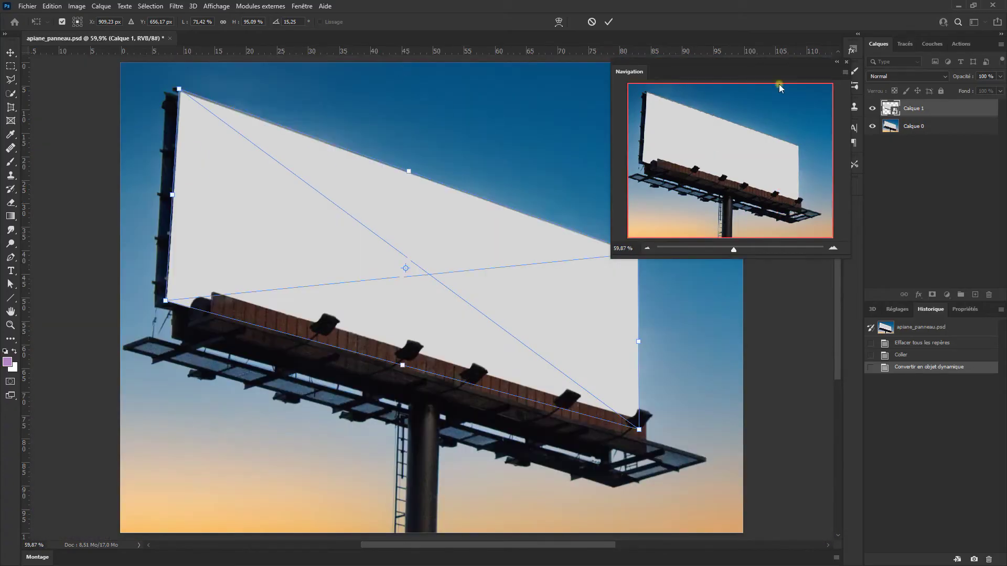
left_click(845, 63)
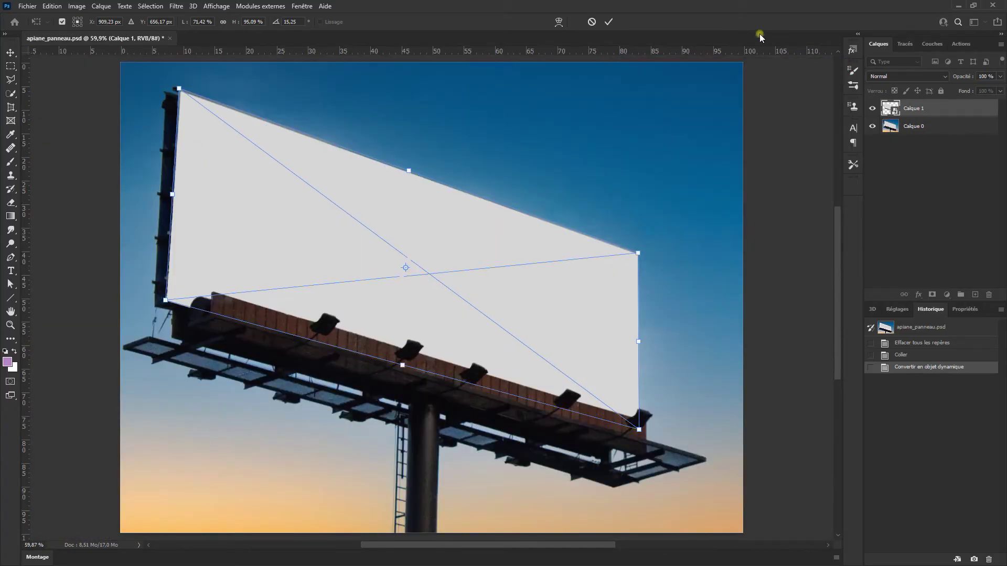
left_click(606, 23)
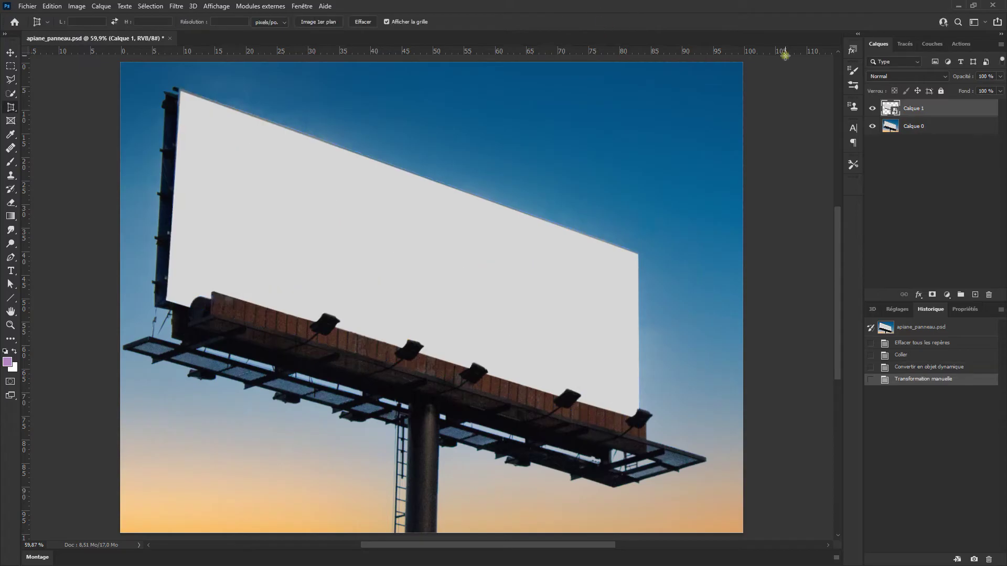
left_click(873, 126)
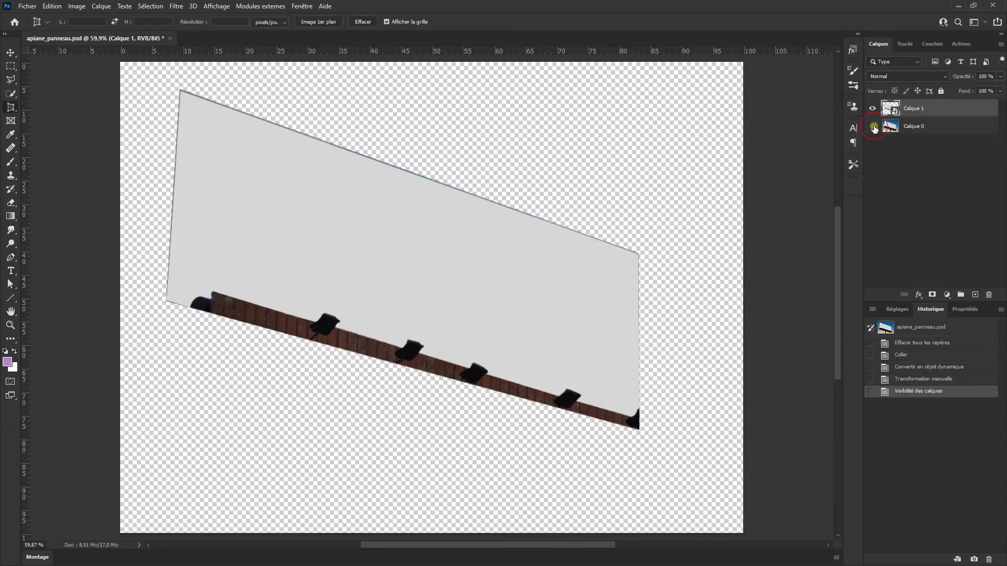
left_click(872, 126)
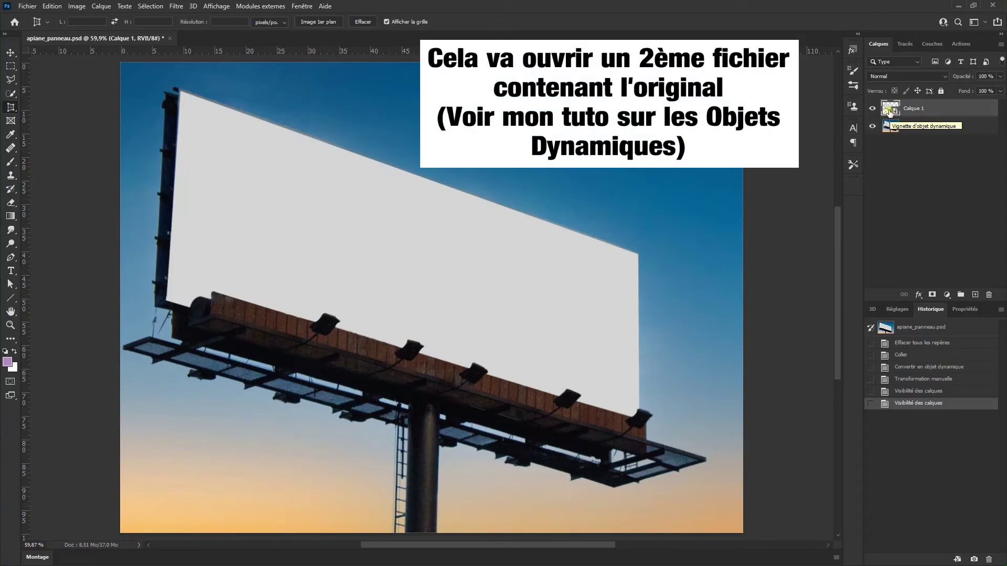
Open the smart object contents of Calque 1, place the beach photo and stretch it across the full canvas width.
double_click(889, 110)
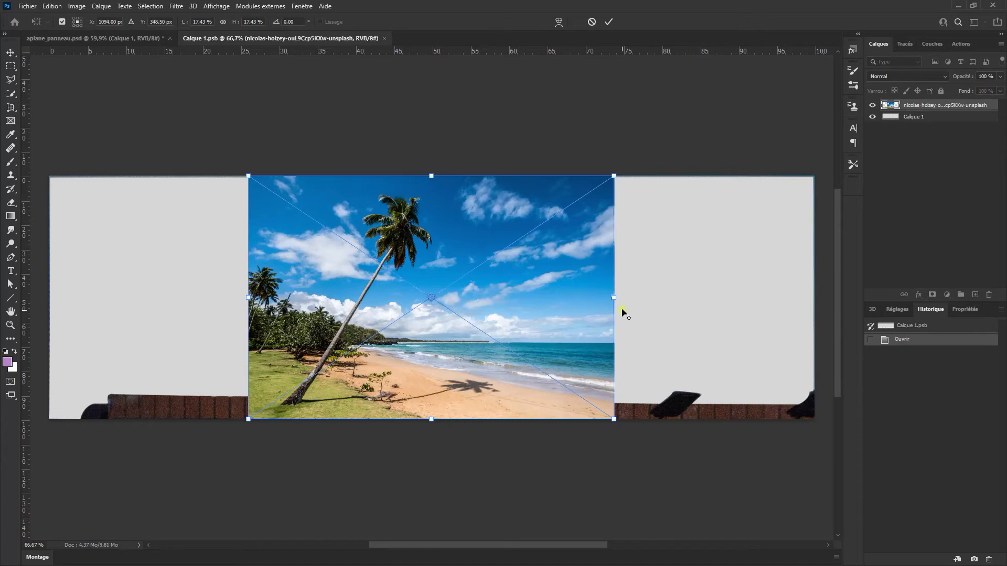
left_click_drag(616, 296, 815, 316)
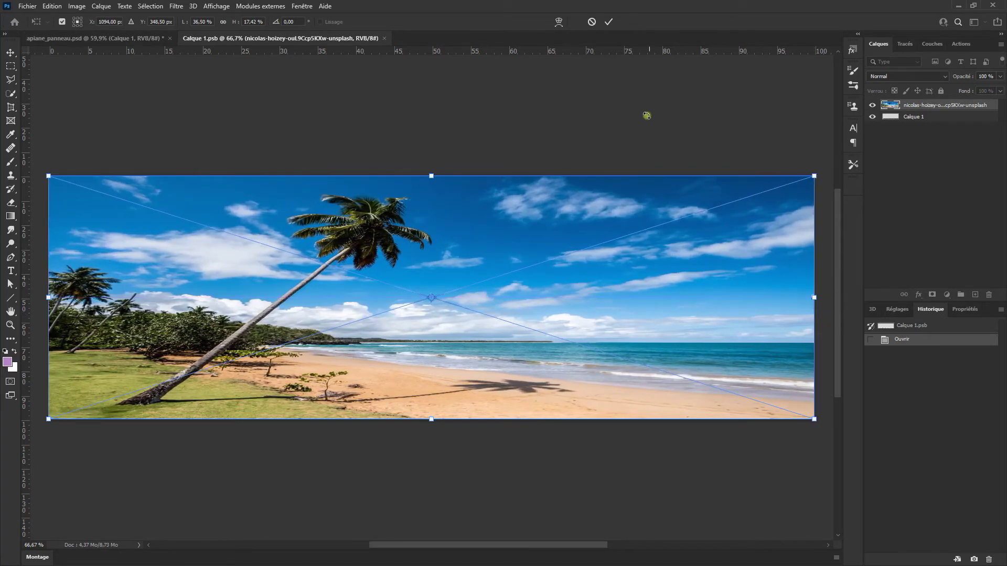
left_click(611, 22)
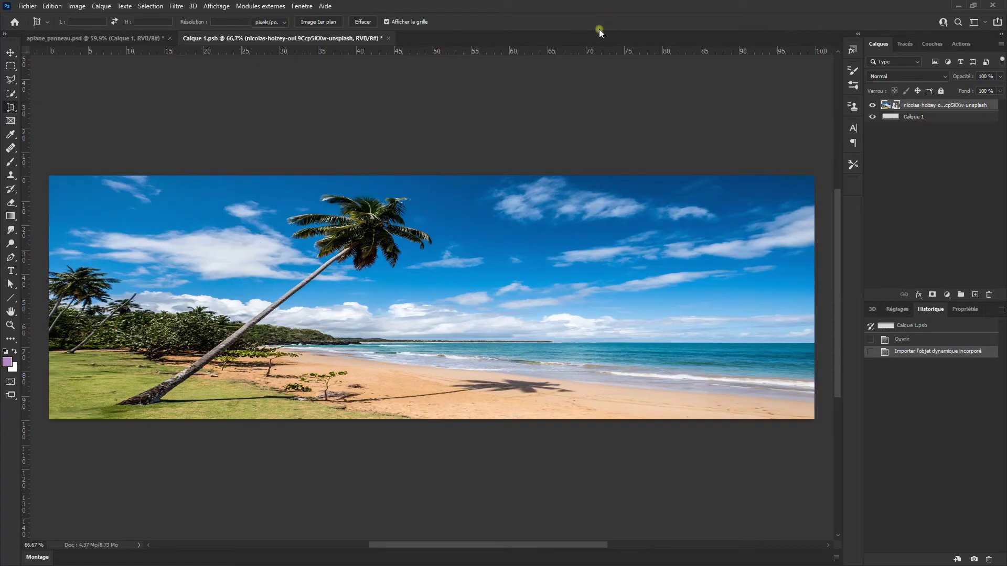
Save the smart object Calque 1.psb and return to apiane_panneau.psd to update the billboard.
left_click(28, 7)
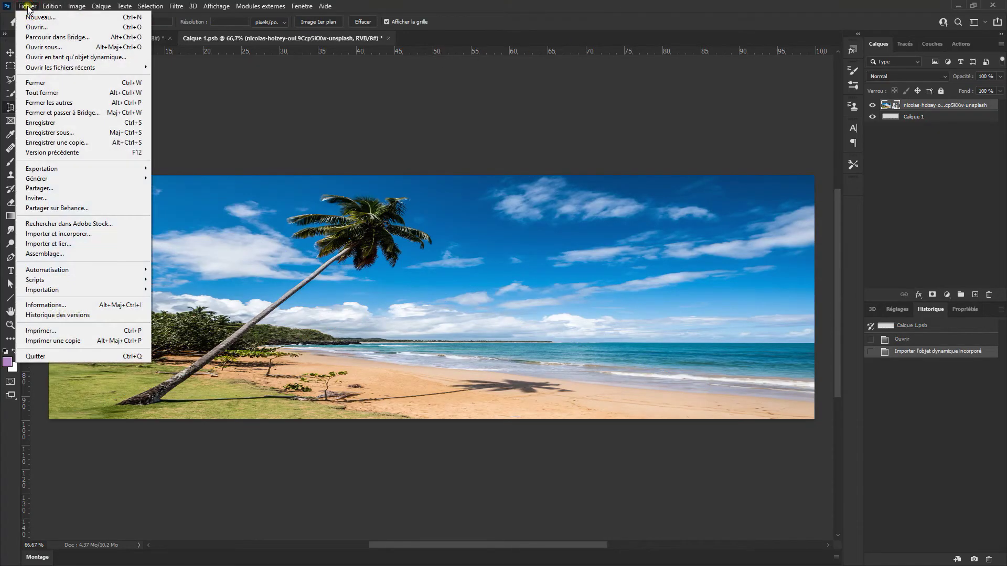
left_click(93, 125)
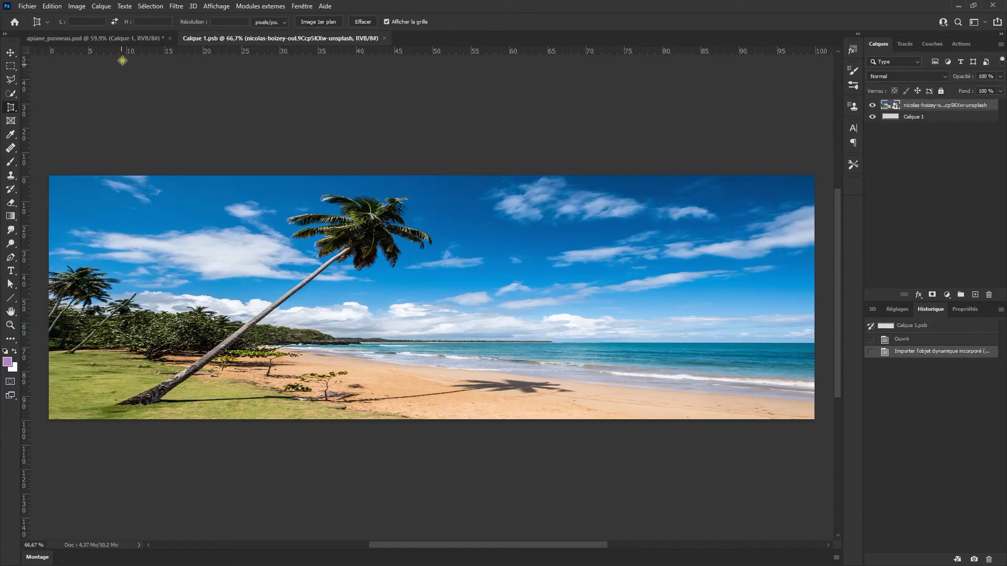
left_click(122, 39)
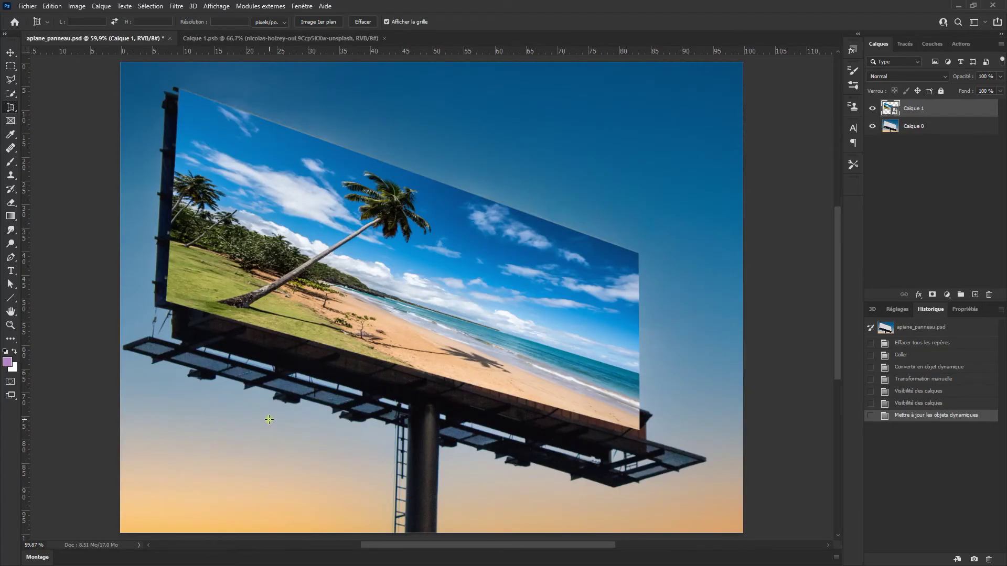
Load the Tracé 1 path as a selection, add it as a layer mask on Calque 1, and inspect the mask alone.
left_click(903, 44)
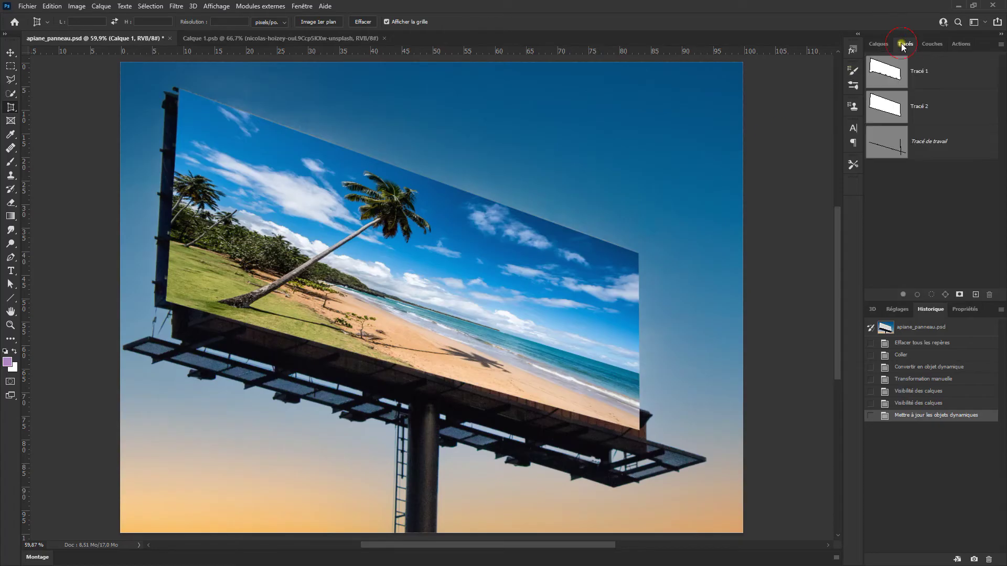
left_click(888, 78, "ctrl")
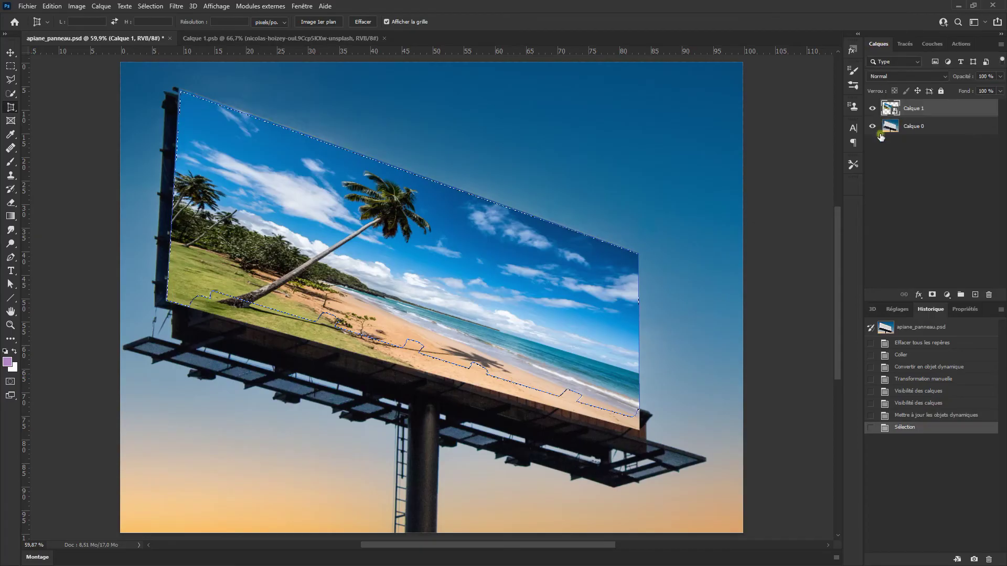
left_click(931, 295)
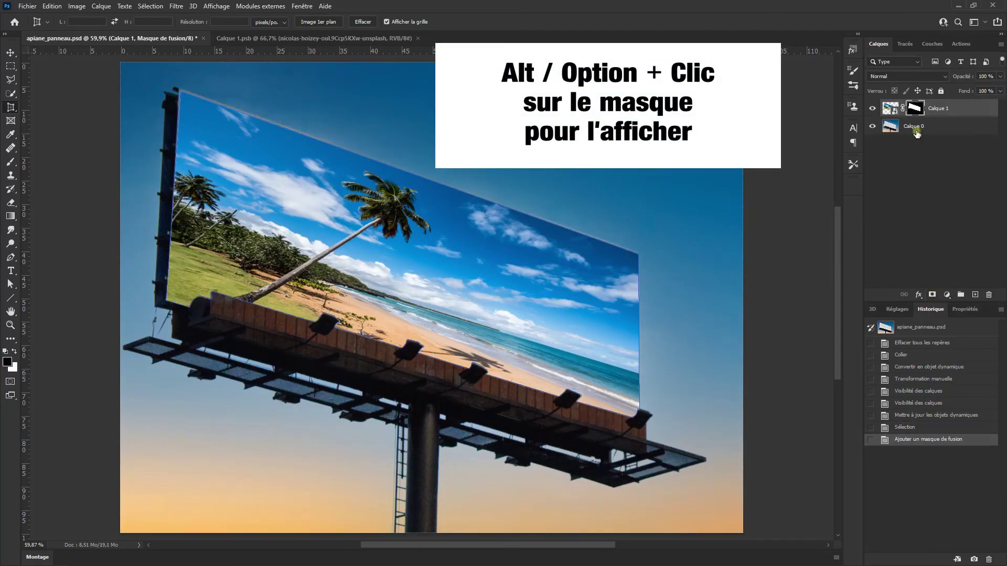
left_click(915, 109, "alt")
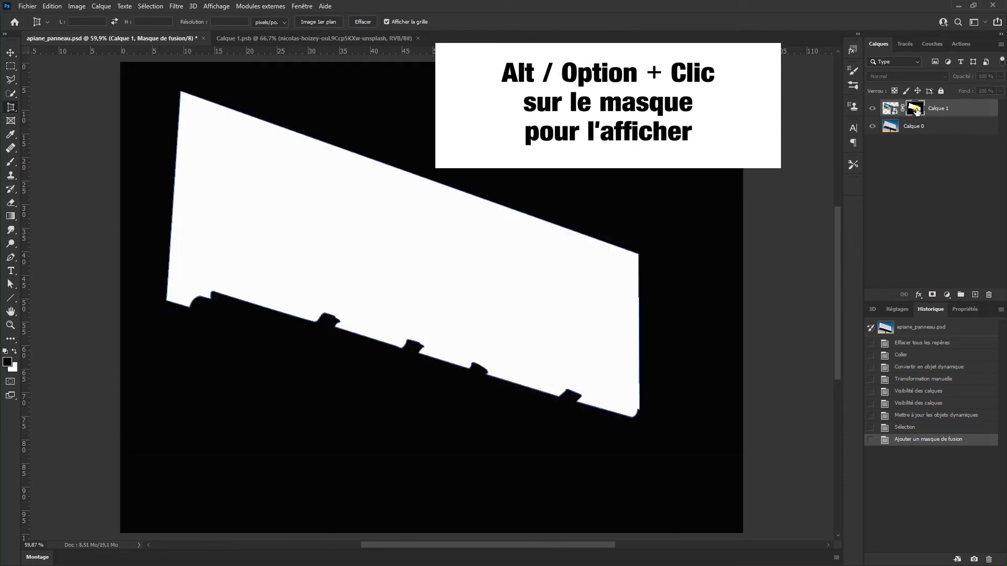
left_click(916, 110, "alt")
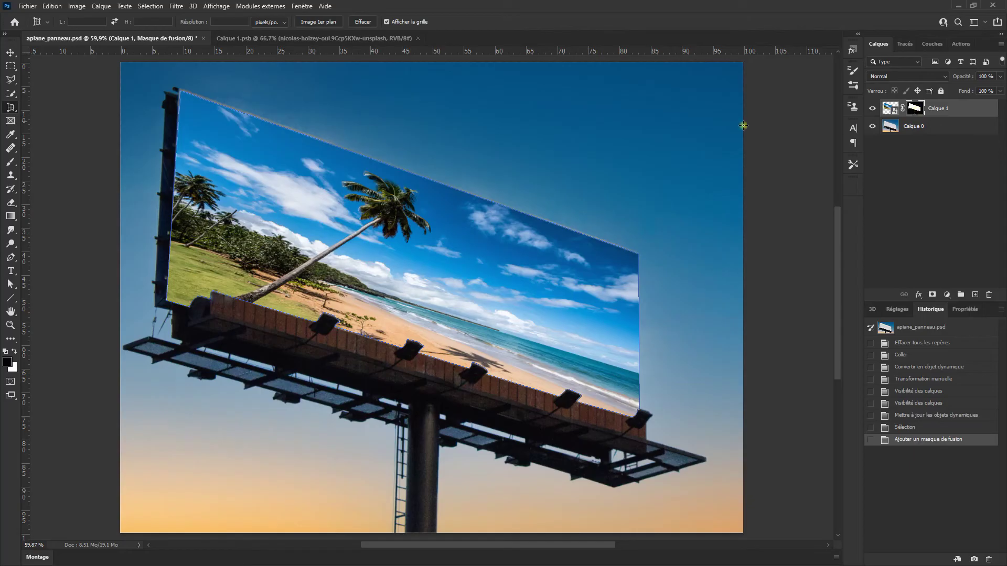
In Calque 1.psb, place the YouTube-logo image above the beach photo and stretch it to cover the full canvas.
left_click(315, 38)
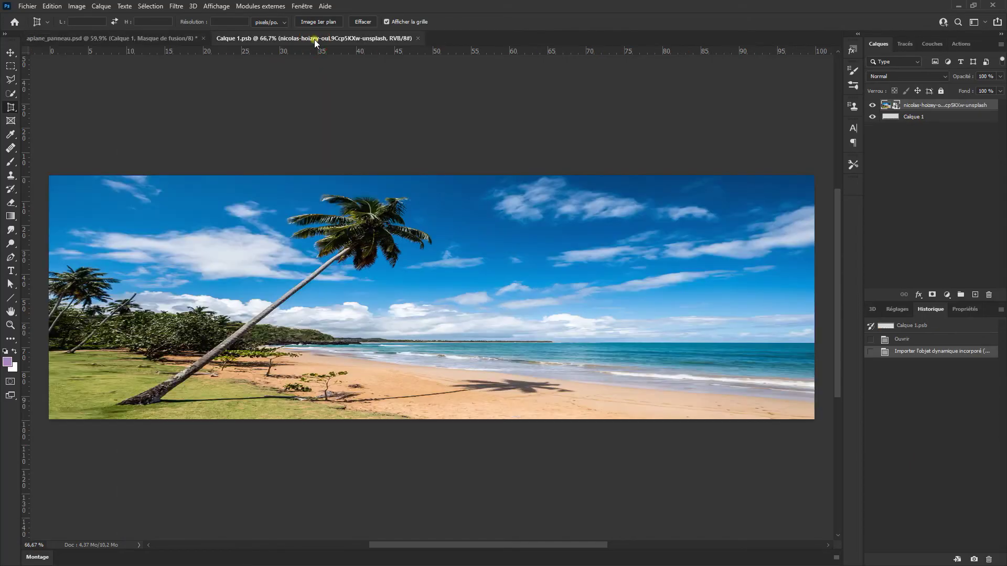
left_click_drag(953, 233, 409, 297)
left_click_drag(669, 294, 813, 295)
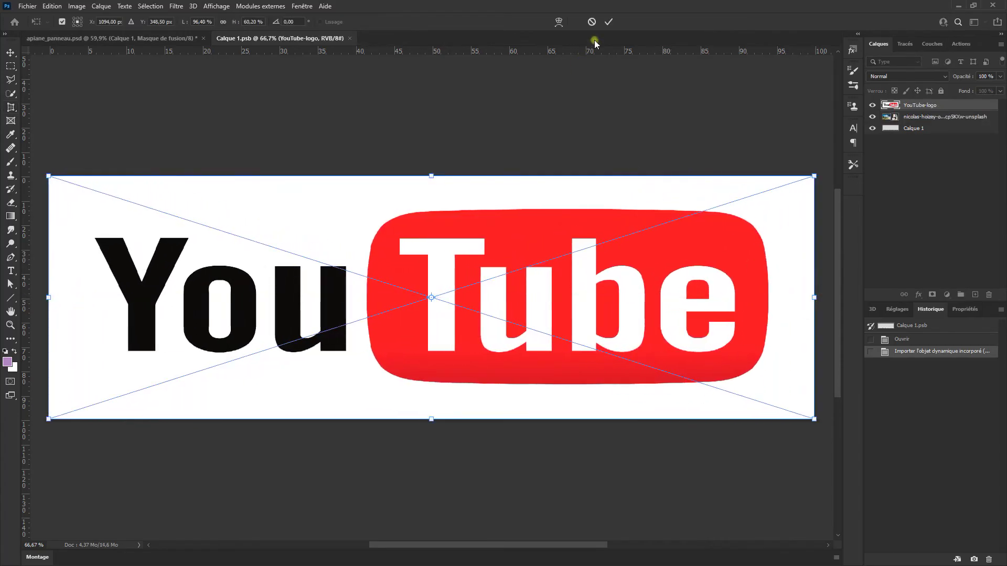
left_click(608, 21)
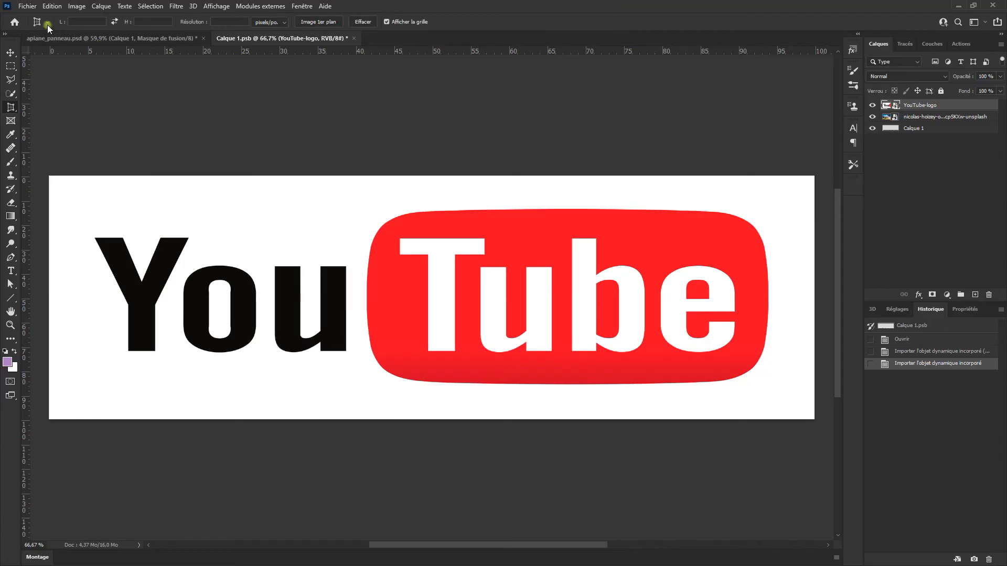
Save Calque 1.psb with the YouTube logo and switch back to the apiane_panneau.psd document.
left_click(27, 6)
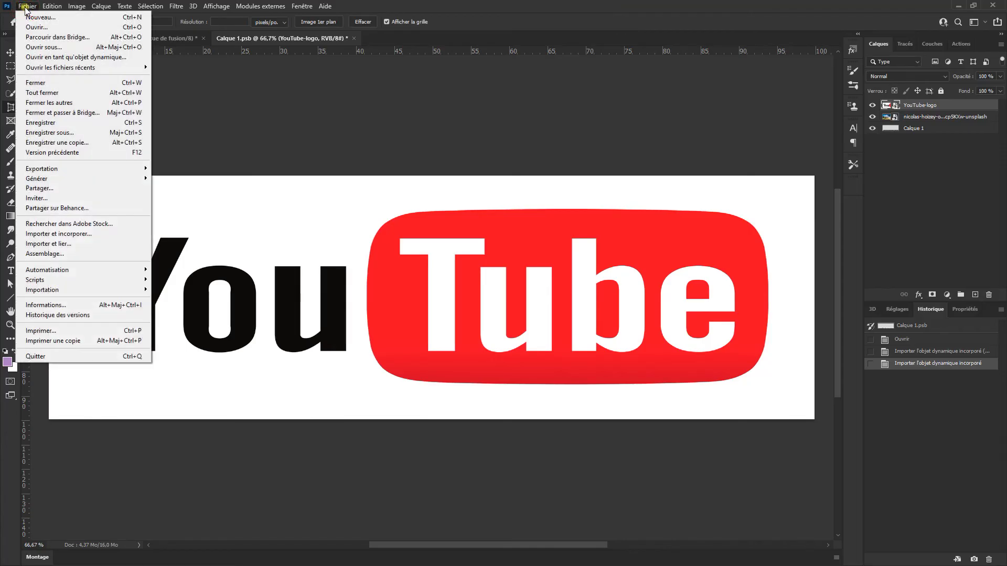
left_click(83, 127)
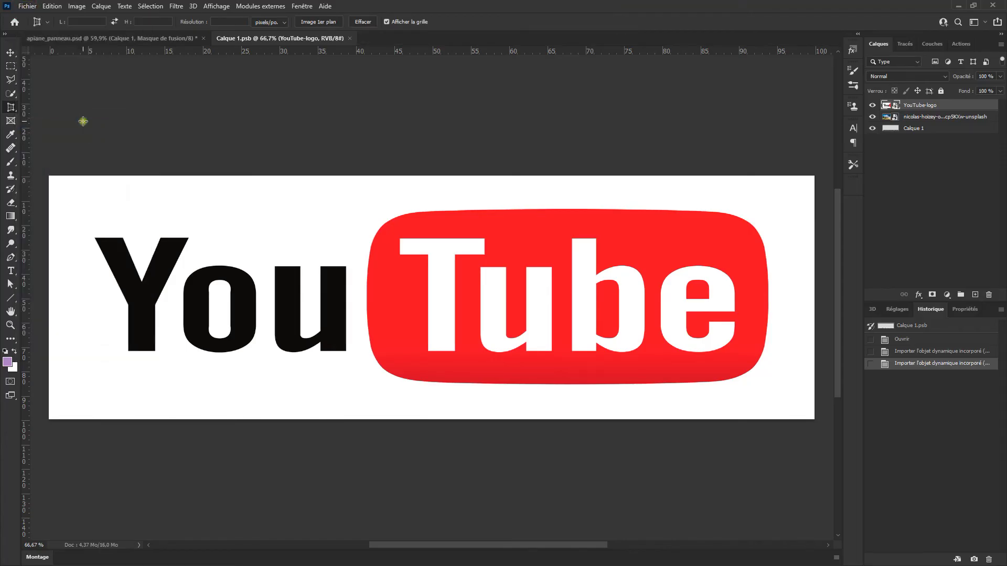
left_click(117, 39)
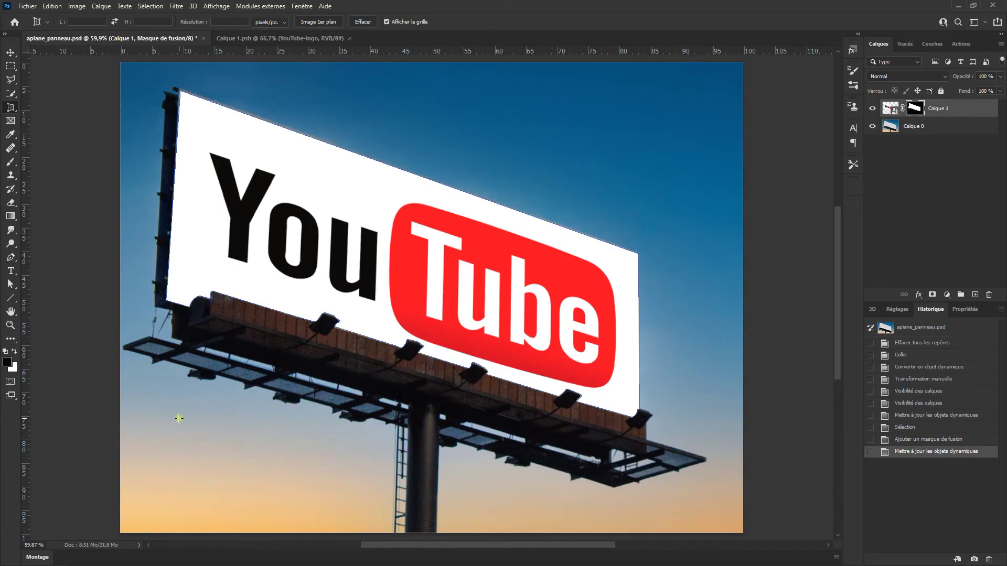
Inspect the Calque 1 mask on its own, then view the masked billboard layer with the Calque 0 background temporarily hidden.
left_click(914, 109, "alt")
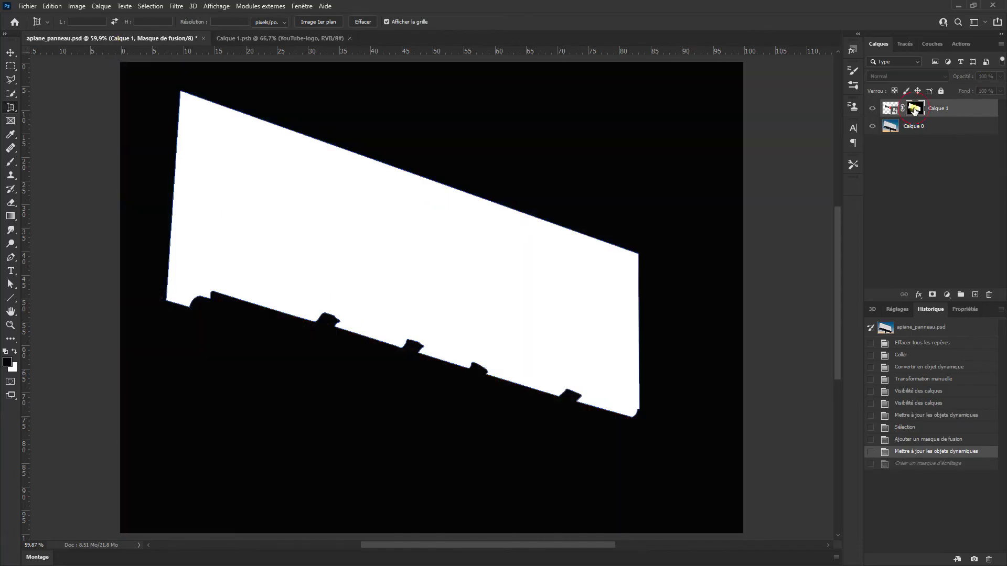
left_click(914, 109, "alt")
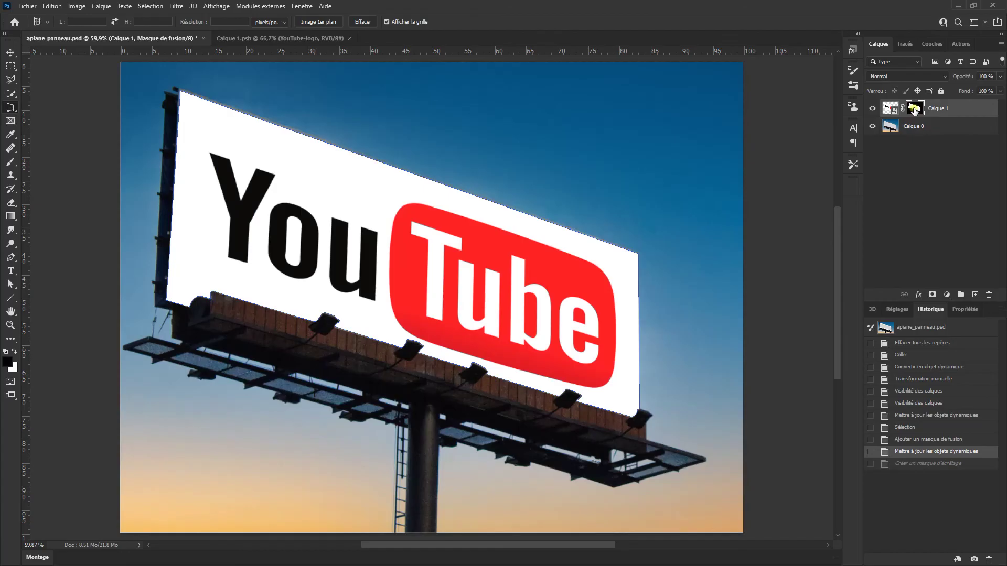
left_click(873, 126)
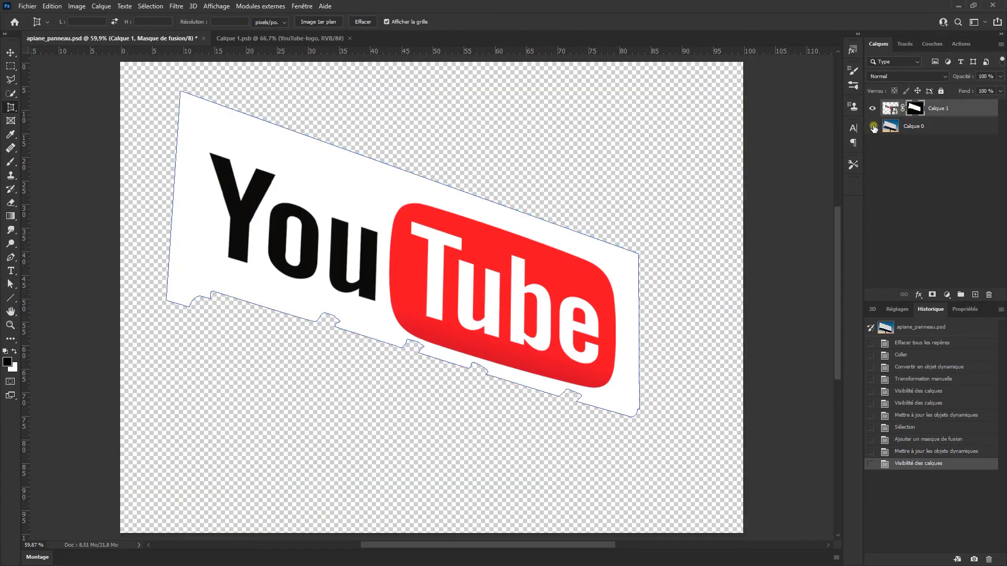
left_click(873, 126)
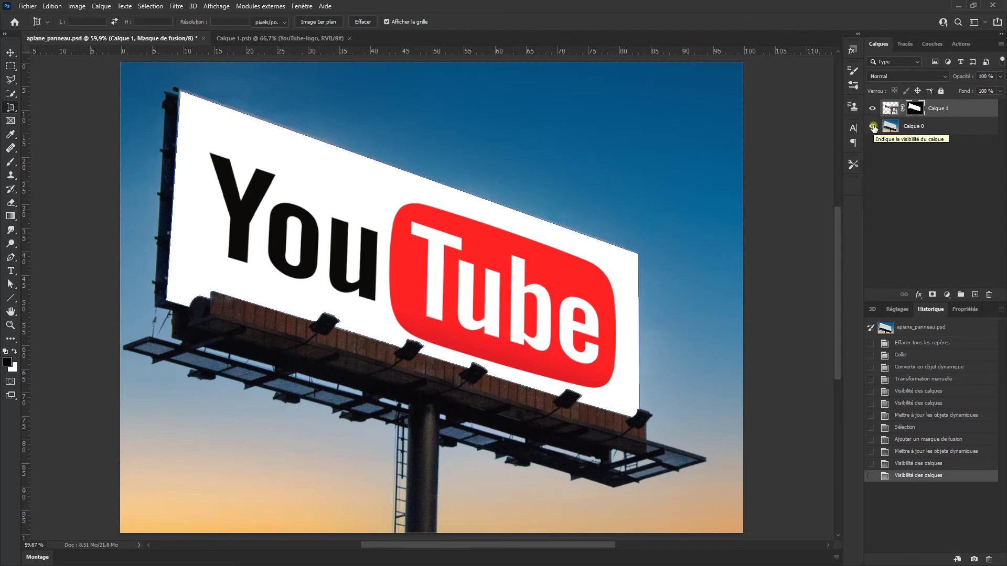
In Calque 1.psb, narrow the YouTube-logo layer from its left edge to about 44.67% width, uncovering the left part of the beach photo.
left_click(299, 39)
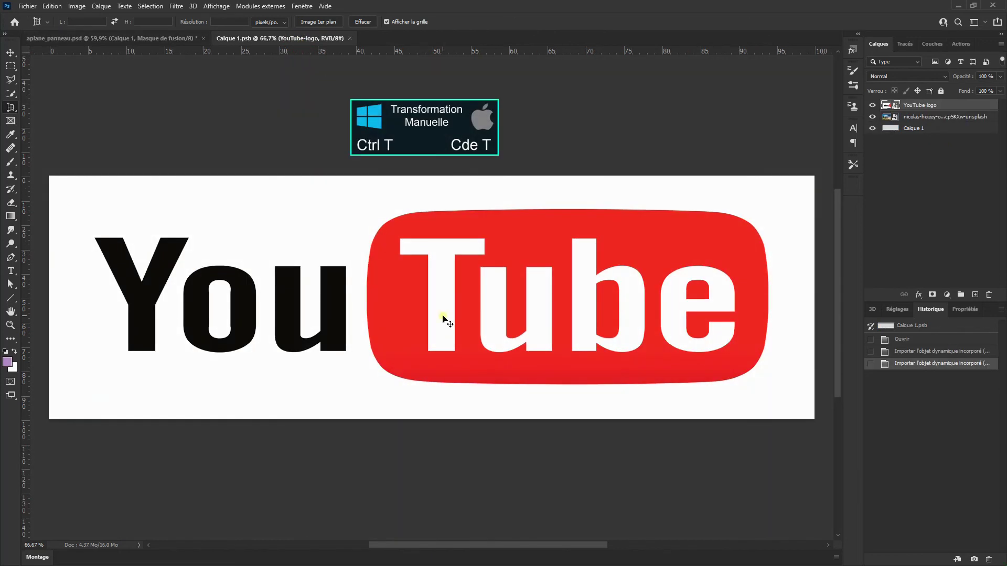
key("ctrl+t")
left_click_drag(51, 298, 462, 308)
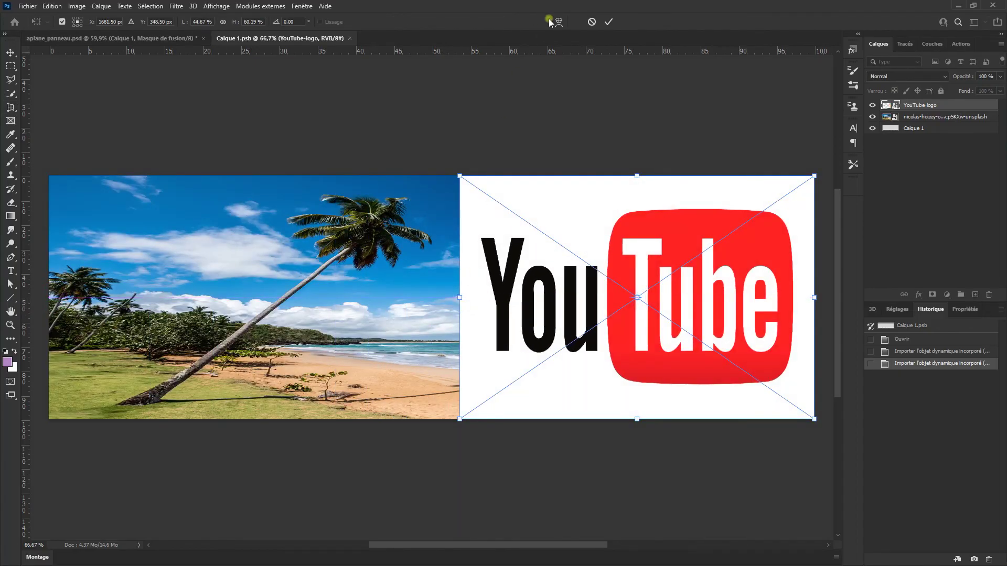
left_click(608, 22)
Save Calque 1.psb to update the billboard in apiane_panneau.psd, and close the smart object document.
left_click(178, 38)
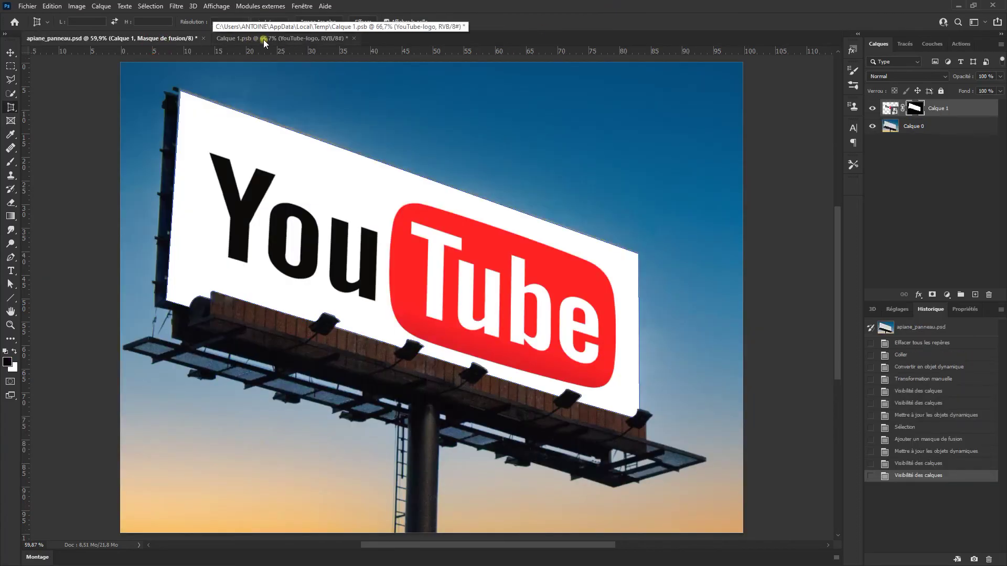
left_click(264, 39)
left_click(27, 7)
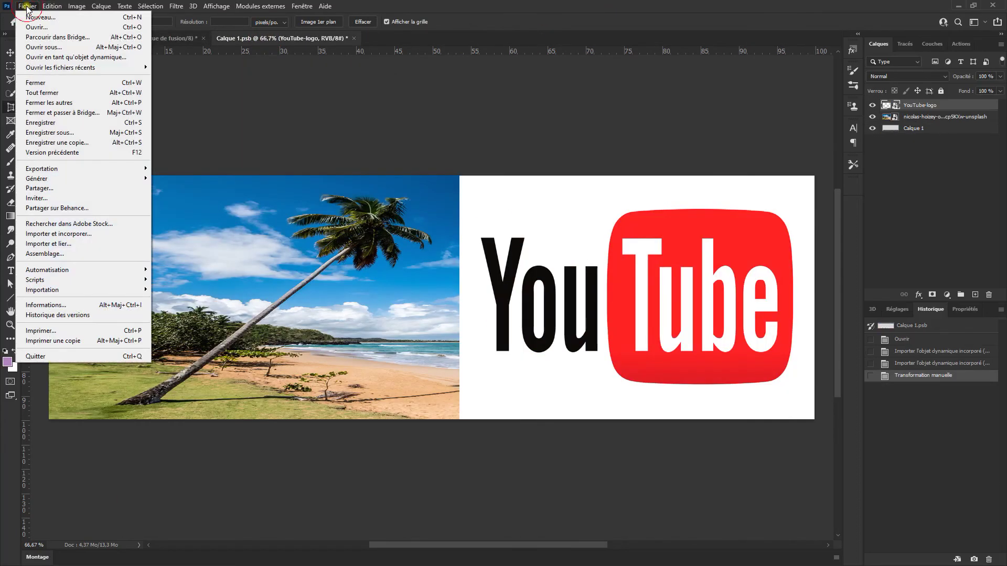
left_click(62, 124)
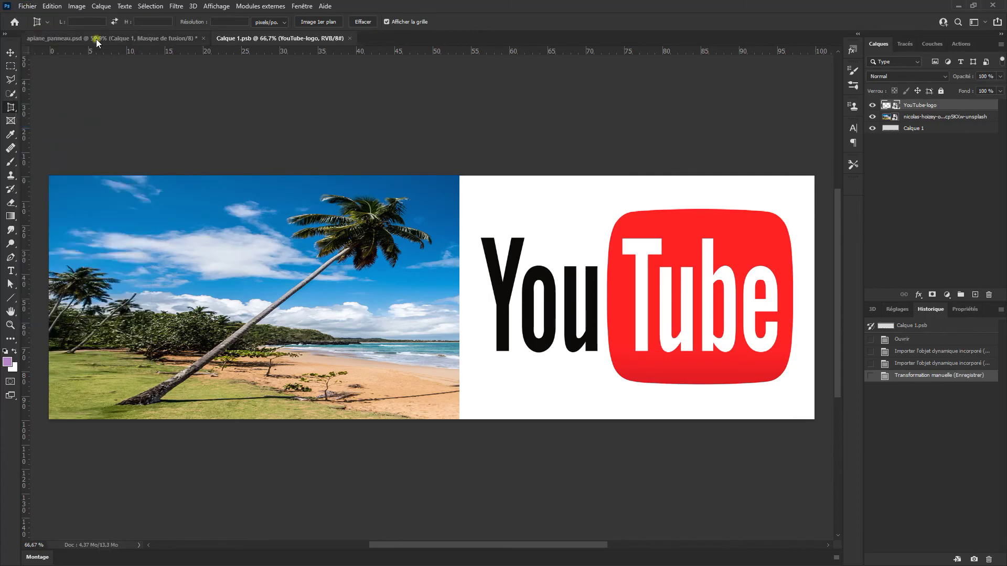
left_click(96, 38)
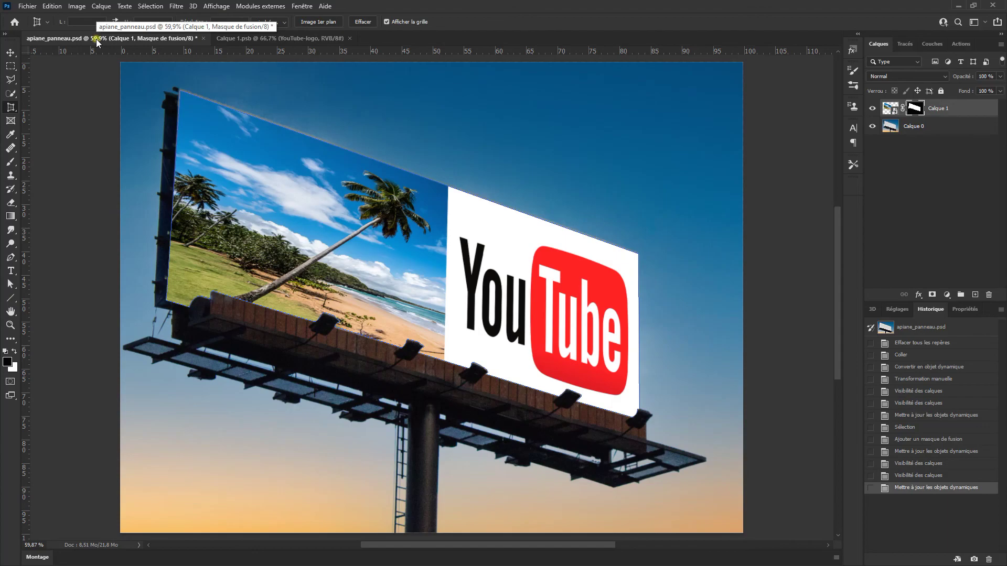
left_click(302, 38)
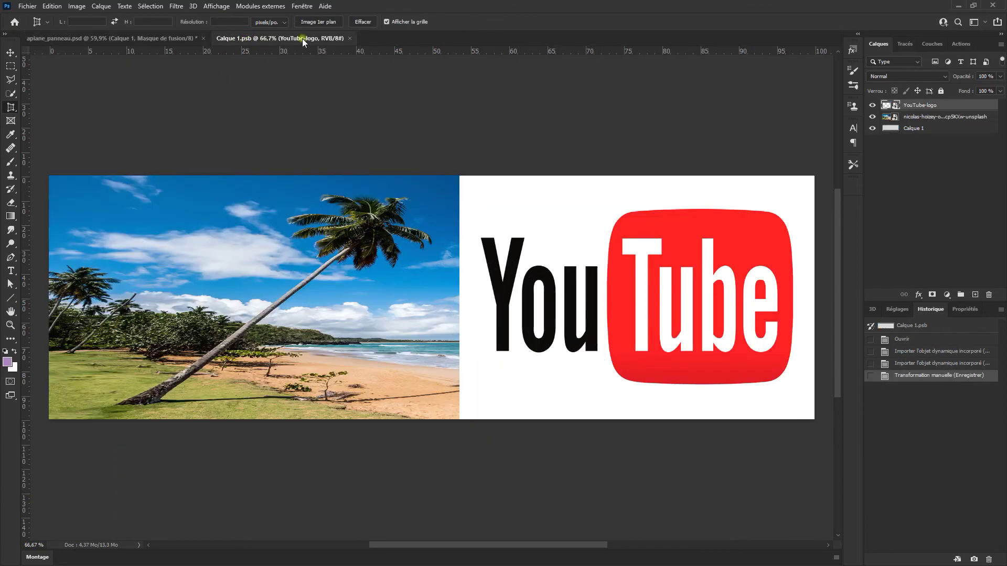
left_click(348, 38)
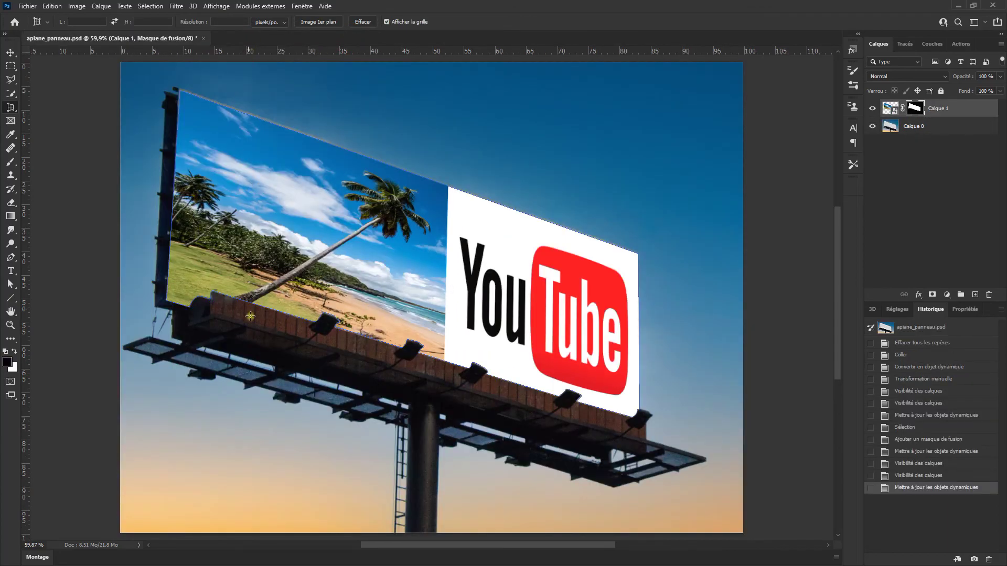